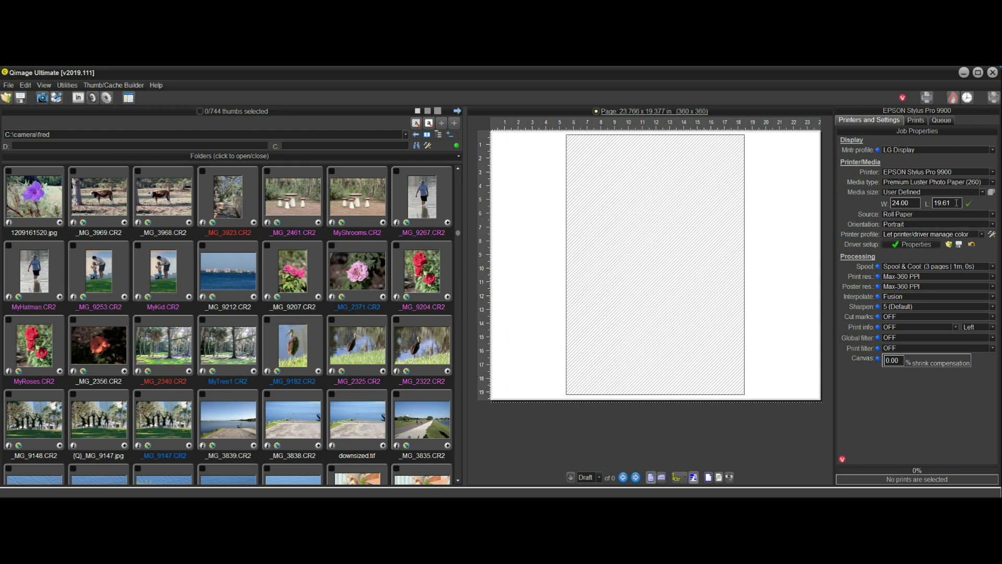
Step: Set the roll length to 36 inches for a 24 x 36 page, then select rose photo _MG_2371
{"action": "left_click_drag", "start_coordinate": [957, 203], "coordinate": [934, 204]}
{"action": "type", "text": "36"}
{"action": "left_click", "coordinate": [969, 203]}
{"action": "mouse_move", "coordinate": [703, 289]}
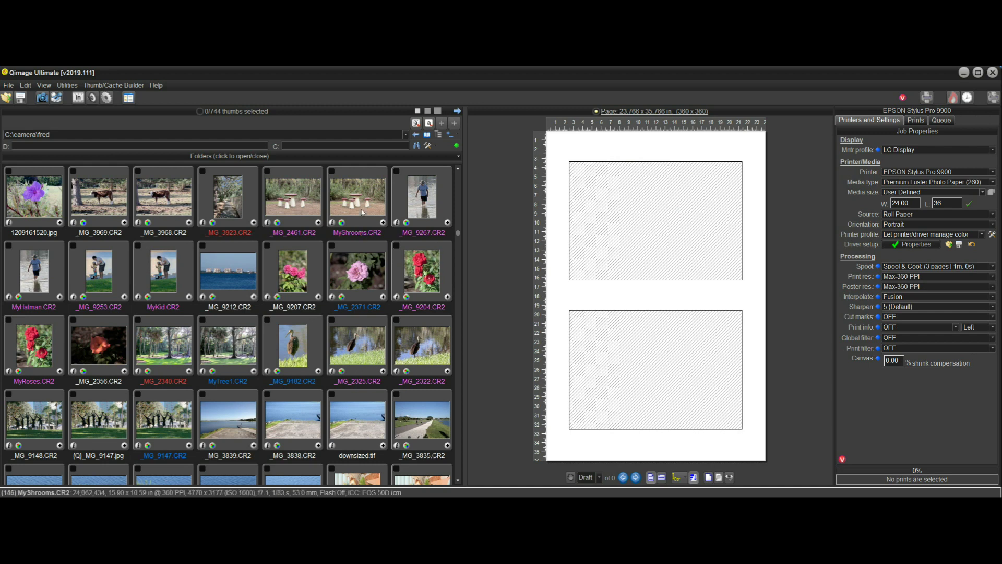
{"action": "left_click", "coordinate": [372, 268]}
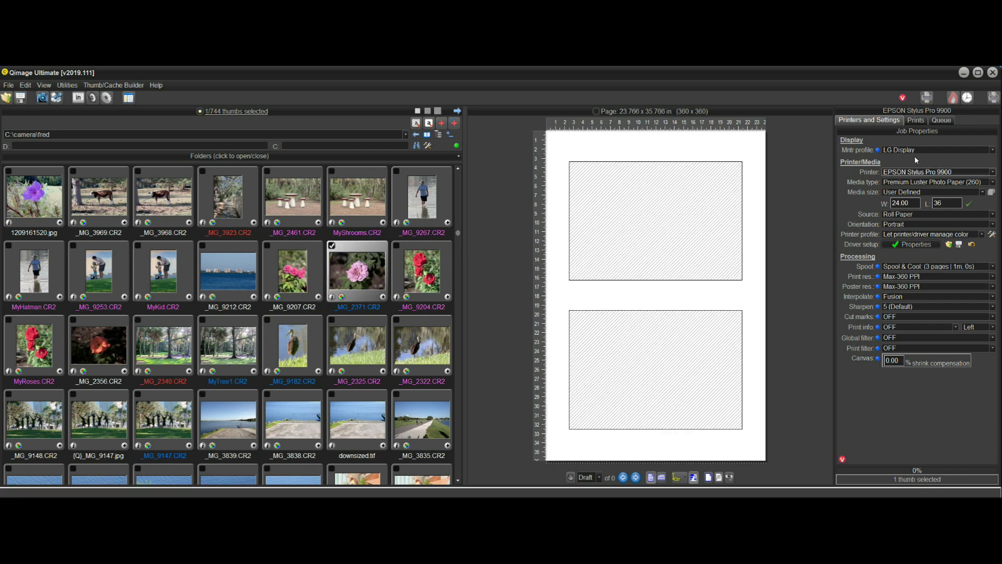
Step: Add rose _MG_2371 prints at 13x19, 11x17, 8x10 and one more 8x10
{"action": "left_click", "coordinate": [919, 121]}
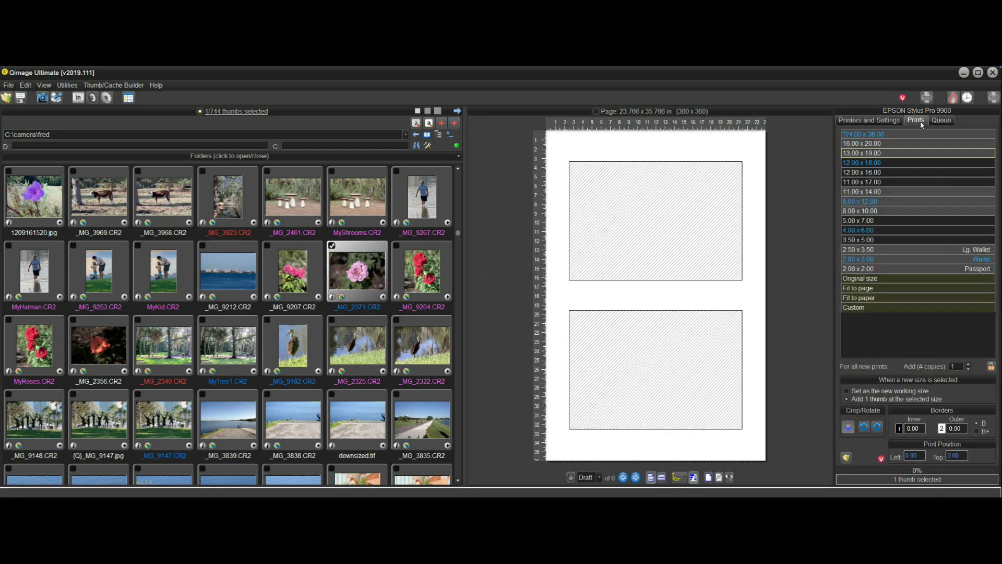
{"action": "left_click", "coordinate": [877, 154]}
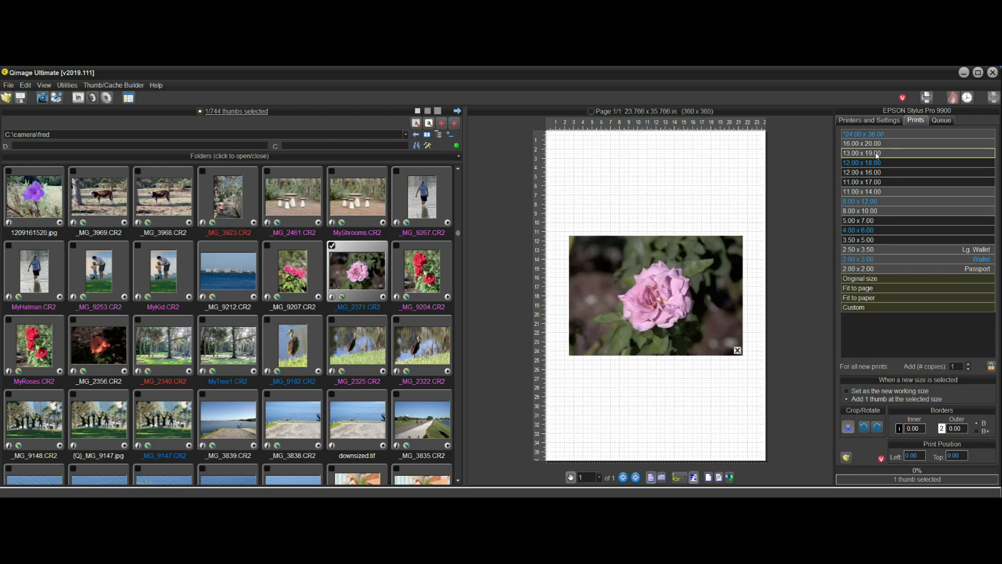
{"action": "left_click", "coordinate": [881, 181]}
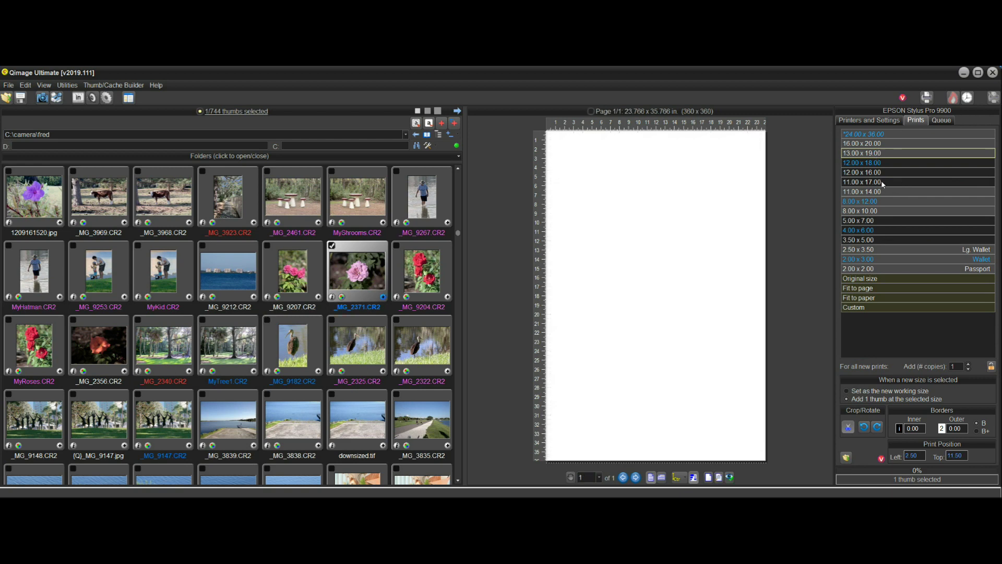
{"action": "left_click", "coordinate": [884, 209]}
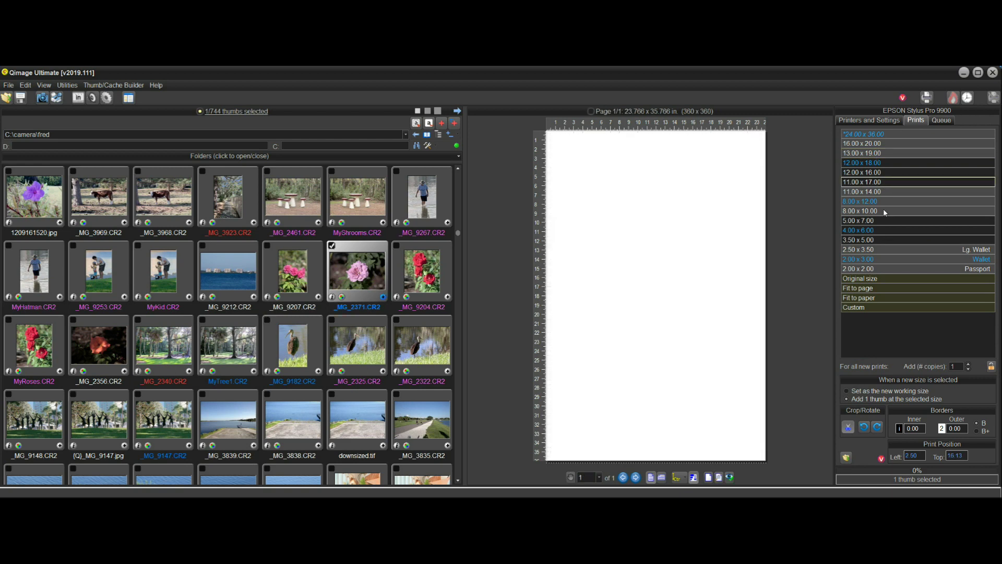
{"action": "left_click", "coordinate": [884, 211]}
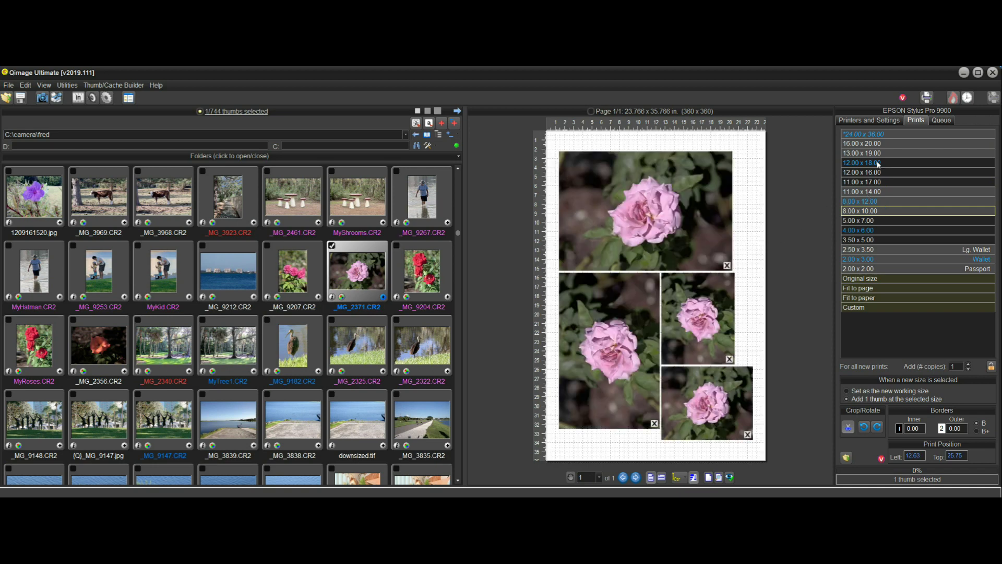
Step: Add bird photo _MG_9182 as a 13x19 print and review the new second page
{"action": "left_click", "coordinate": [296, 352]}
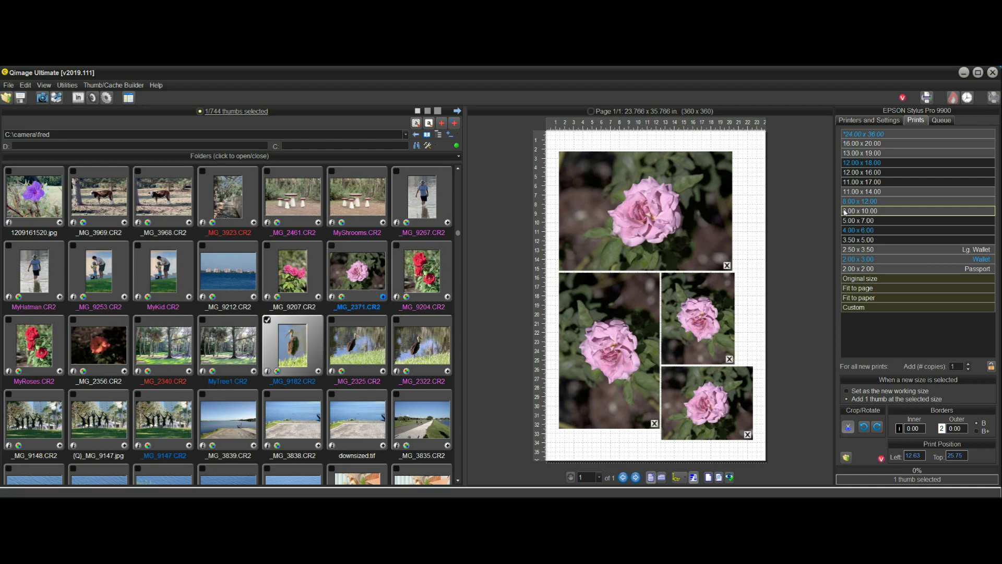
{"action": "left_click", "coordinate": [870, 154]}
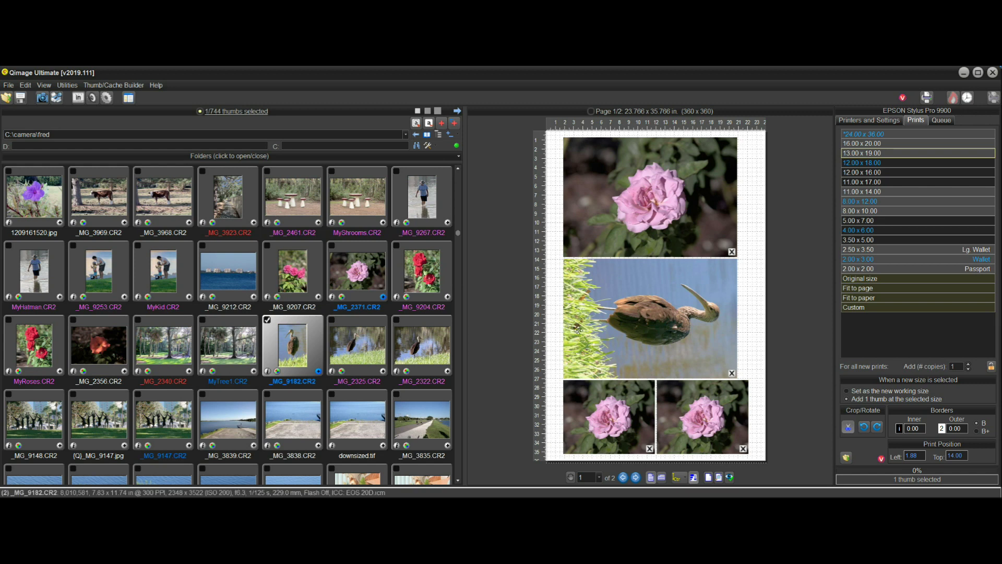
{"action": "left_click", "coordinate": [635, 478]}
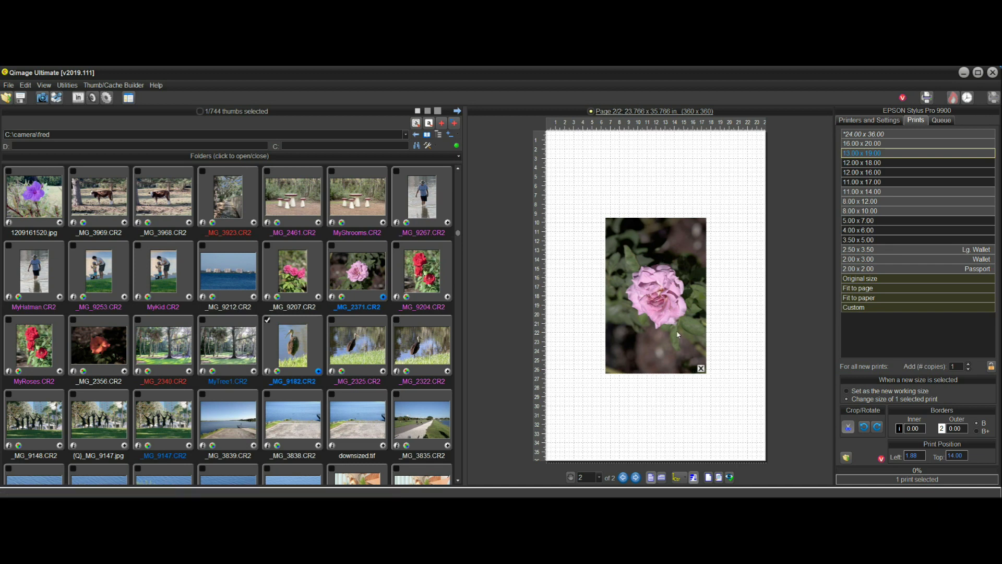
{"action": "left_click", "coordinate": [623, 478]}
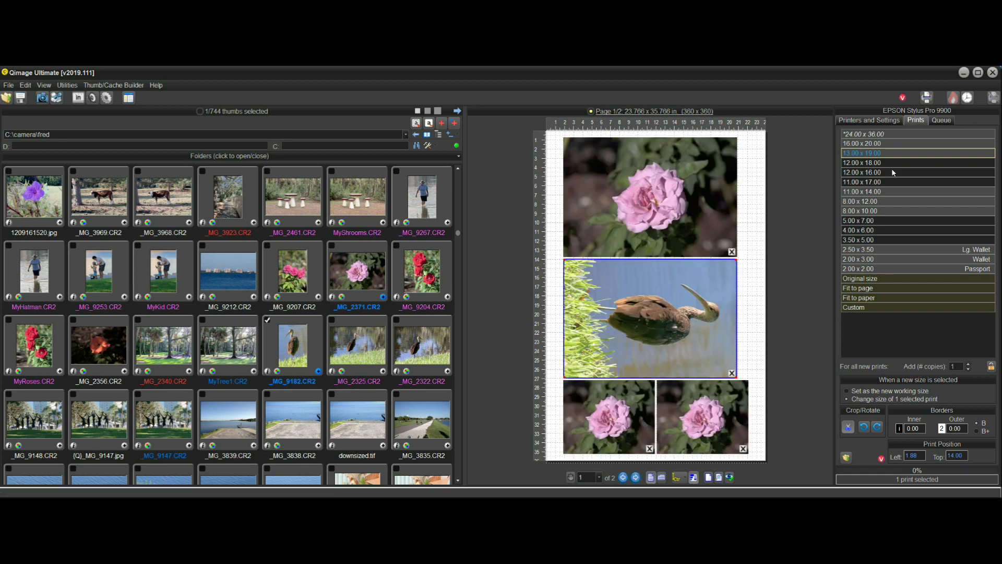
{"action": "left_click", "coordinate": [869, 120]}
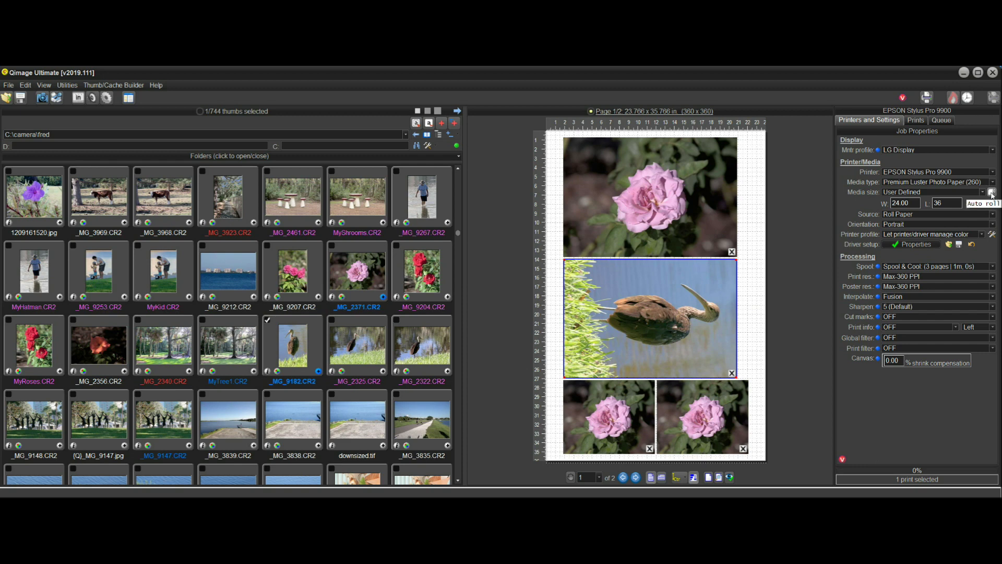
Step: Turn on Auto roll so all prints fit one 45.24-inch page, then select MyTree1
{"action": "left_click", "coordinate": [992, 192]}
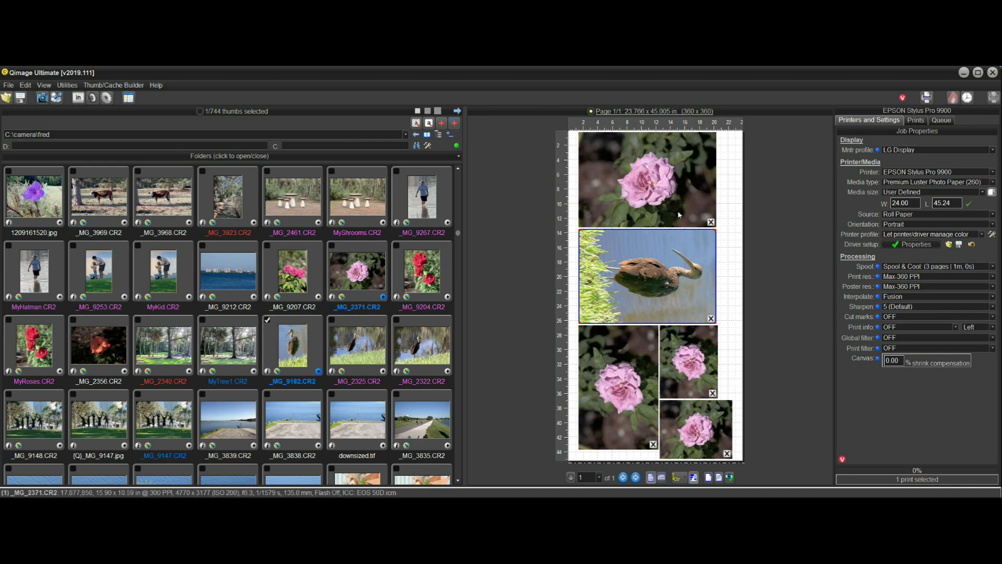
{"action": "mouse_move", "coordinate": [712, 293]}
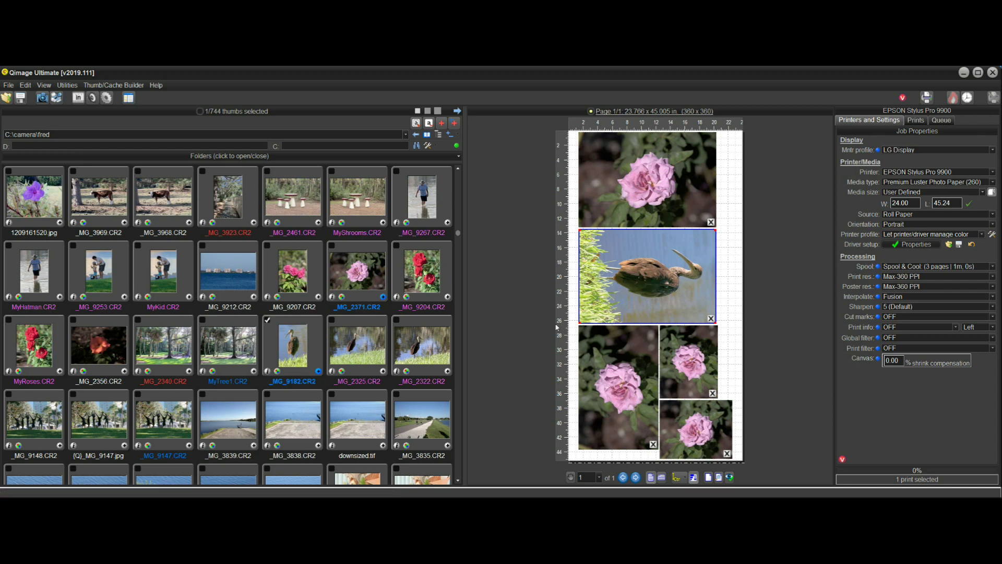
{"action": "left_click", "coordinate": [249, 354]}
Step: Add MyTree1 as a 13x19 print and remove the bird print from the layout
{"action": "left_click", "coordinate": [916, 121]}
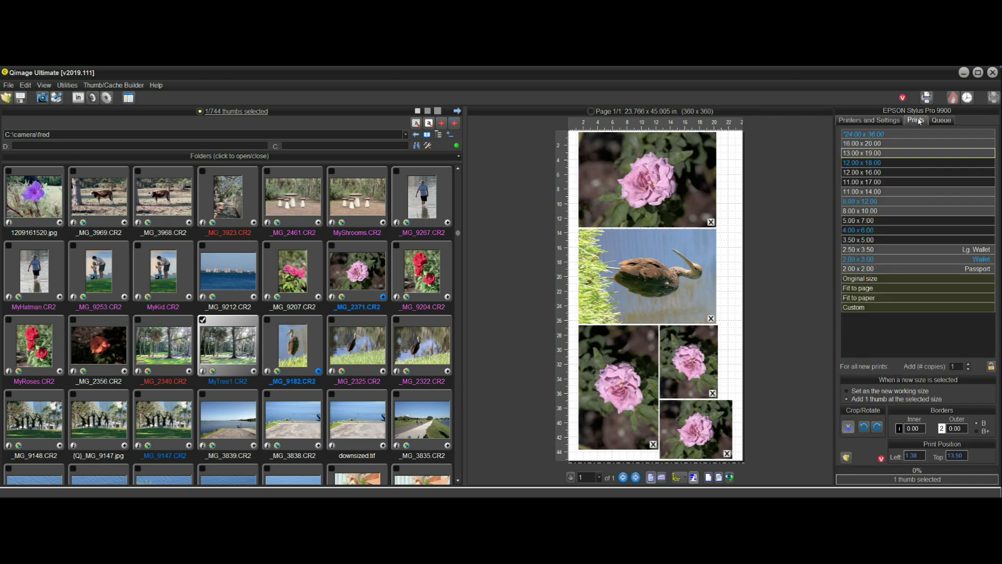
{"action": "left_click", "coordinate": [880, 153]}
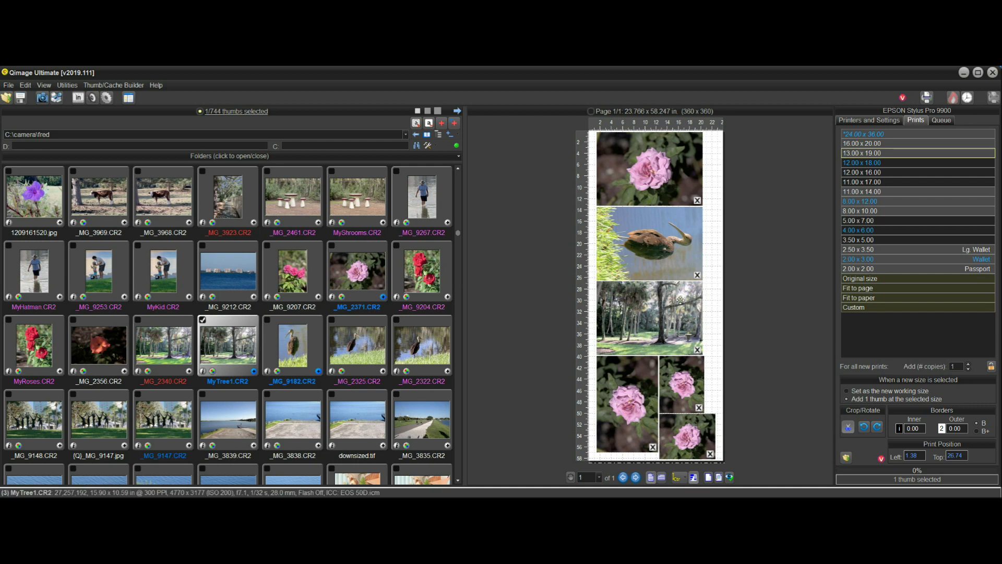
{"action": "left_click", "coordinate": [664, 245]}
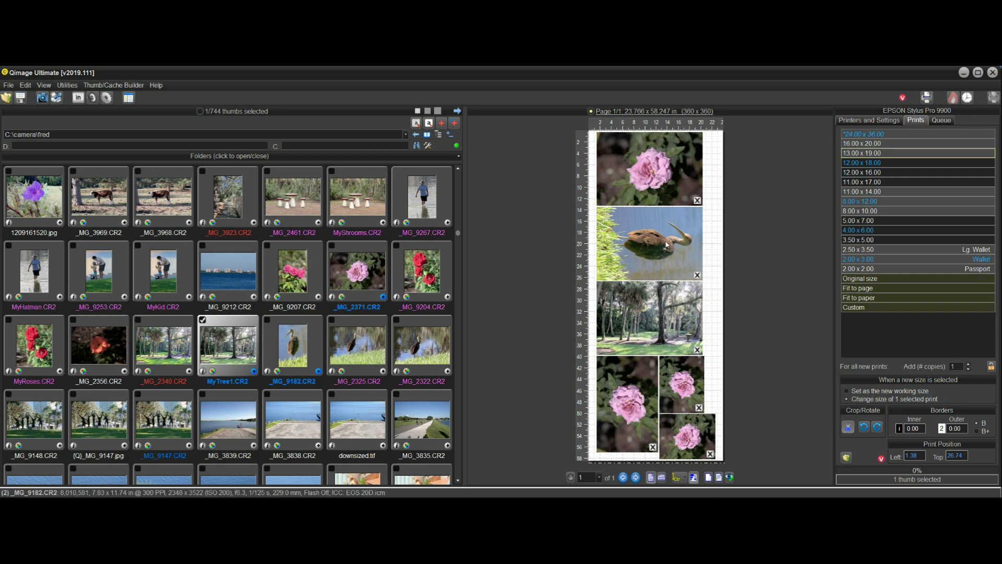
{"action": "left_click", "coordinate": [664, 242]}
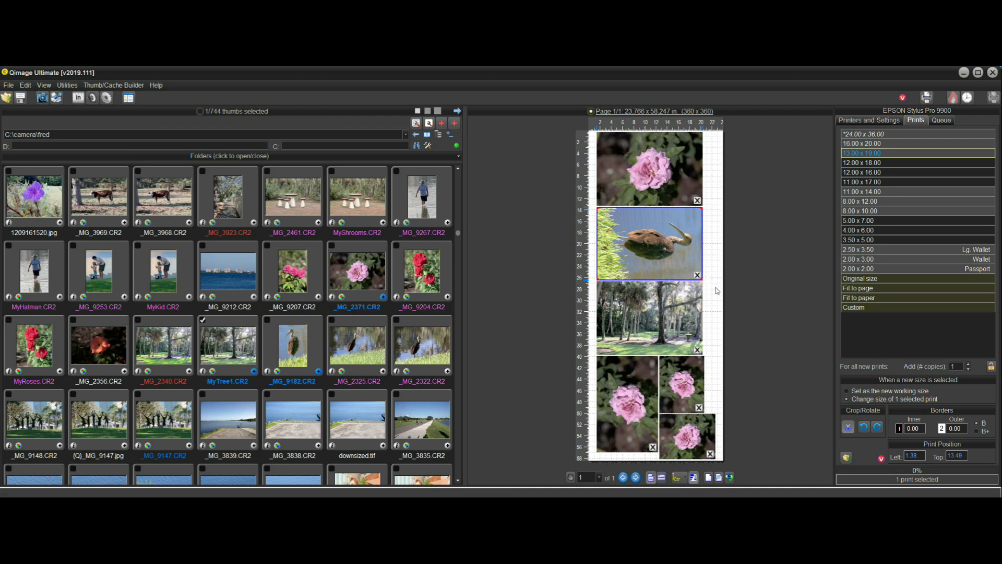
{"action": "left_click", "coordinate": [698, 276]}
{"action": "left_click", "coordinate": [698, 275]}
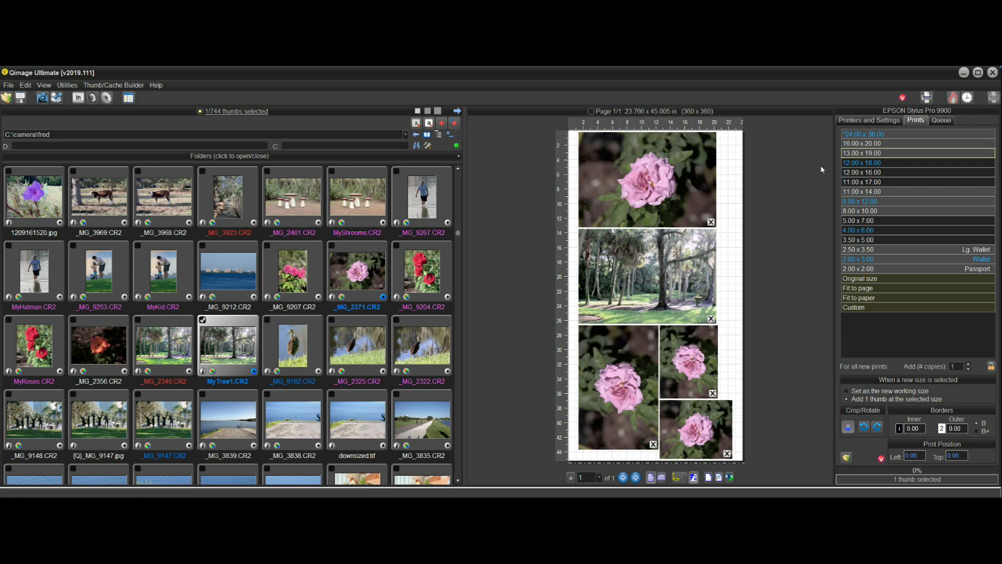
{"action": "left_click", "coordinate": [869, 120]}
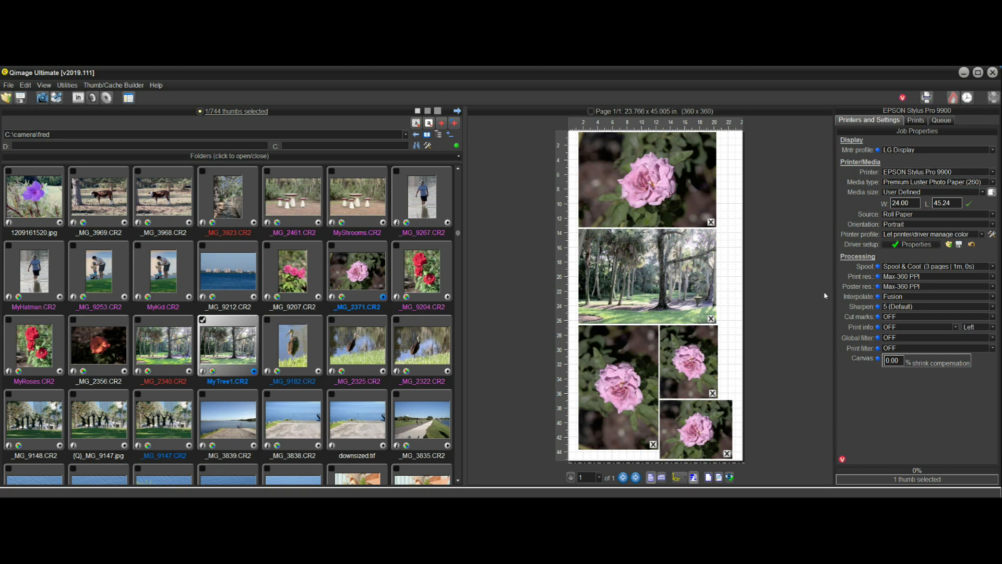
Step: Select _MG_9267 and add seven 13 x 19 prints of it, spilling onto page 2
{"action": "left_click", "coordinate": [424, 199]}
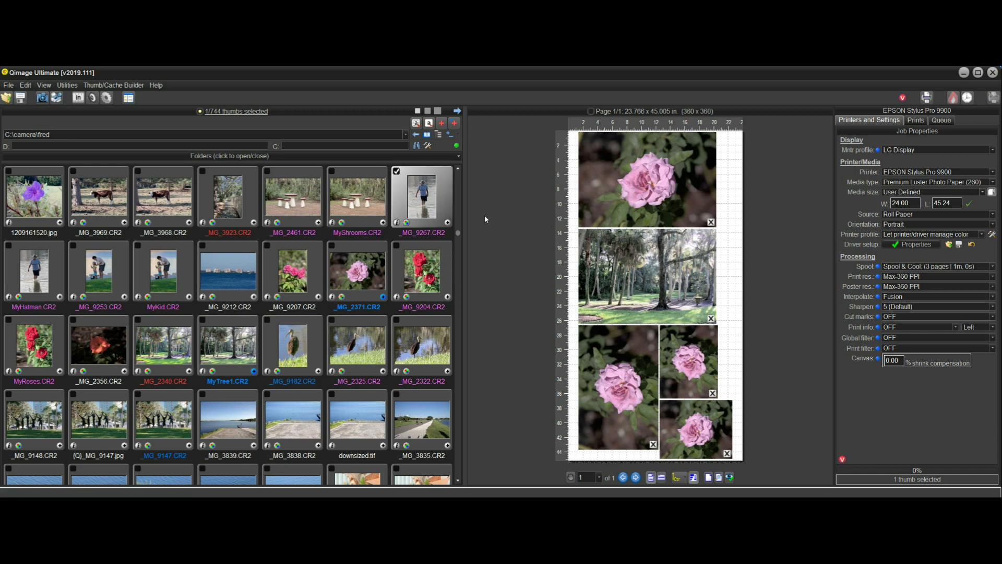
{"action": "left_click", "coordinate": [919, 124]}
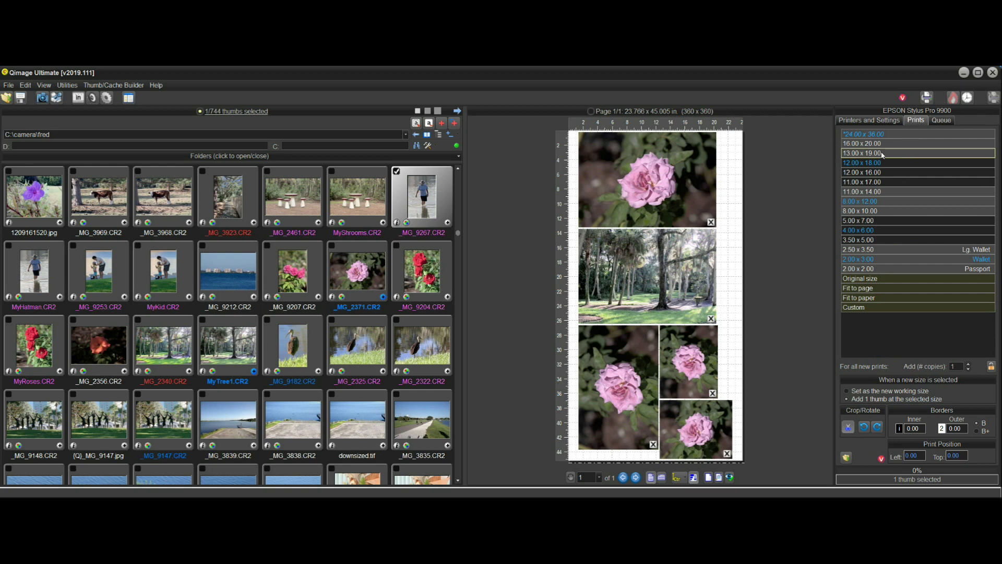
{"action": "left_click", "coordinate": [881, 153]}
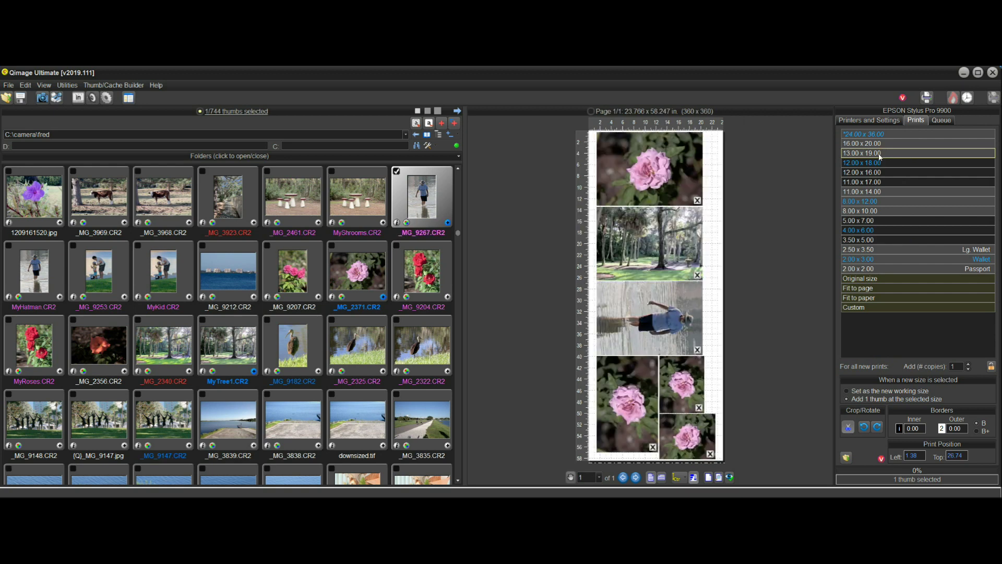
{"action": "left_click", "coordinate": [878, 154]}
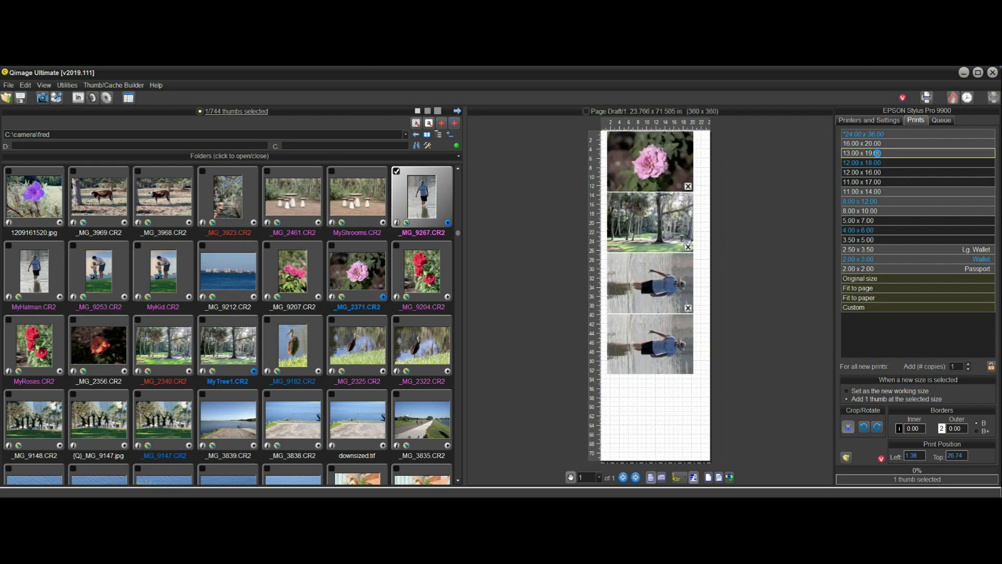
{"action": "left_click", "coordinate": [877, 154]}
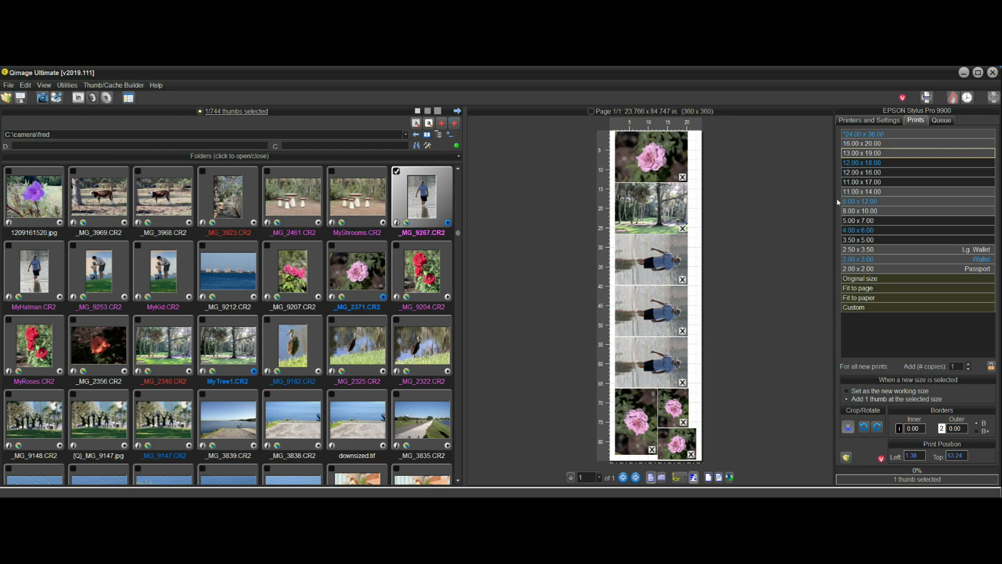
{"action": "left_click", "coordinate": [877, 154]}
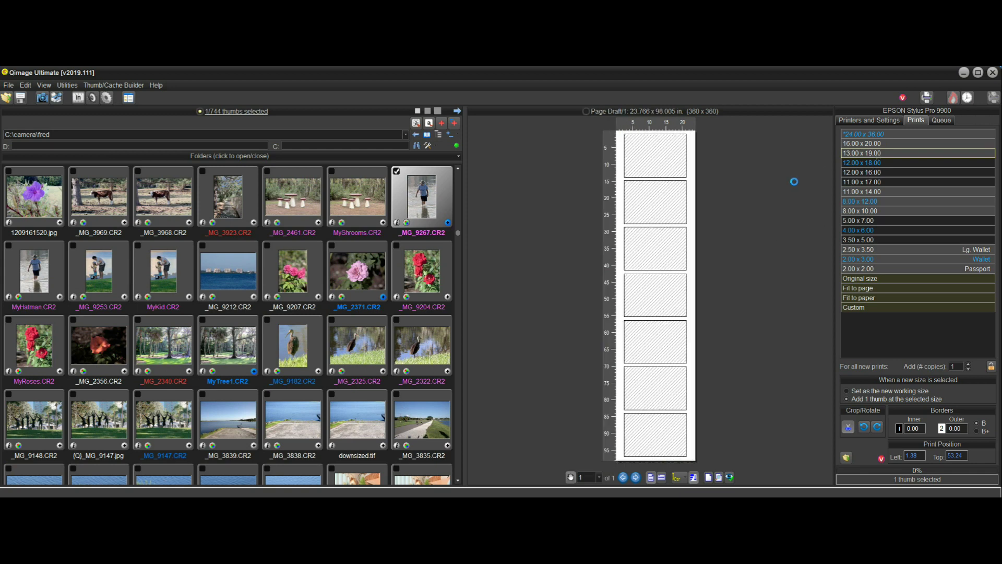
{"action": "left_click", "coordinate": [879, 154]}
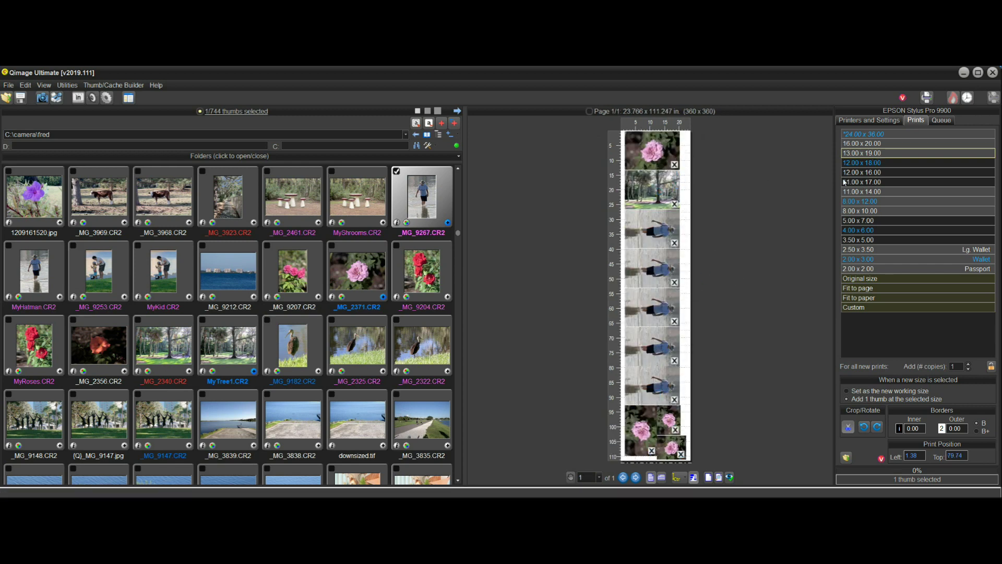
{"action": "left_click", "coordinate": [881, 152]}
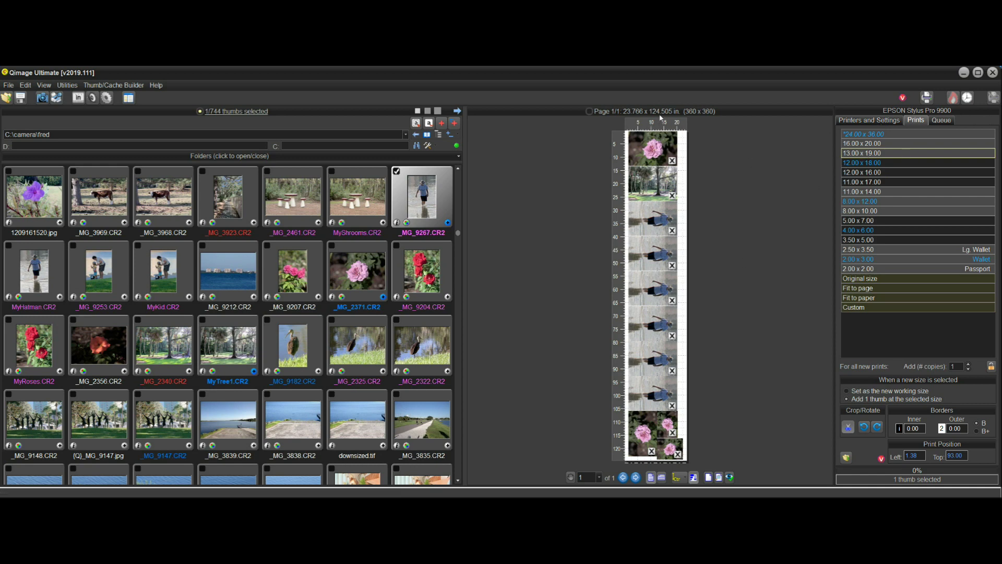
{"action": "left_click", "coordinate": [867, 161]}
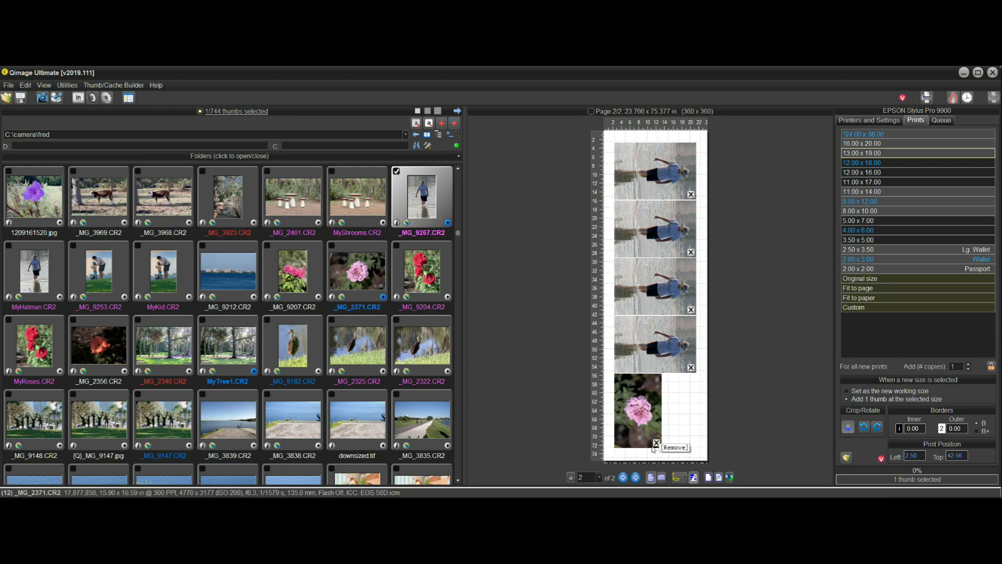
Step: Resize the top rose and tree prints on page 1 to 16 x 20, checking both pages
{"action": "left_click", "coordinate": [623, 477]}
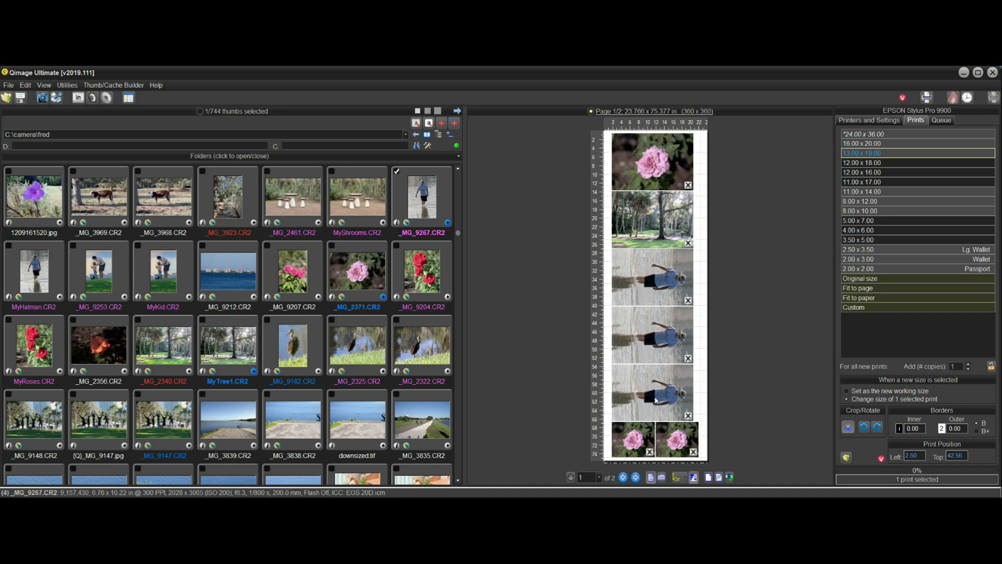
{"action": "left_click", "coordinate": [635, 477]}
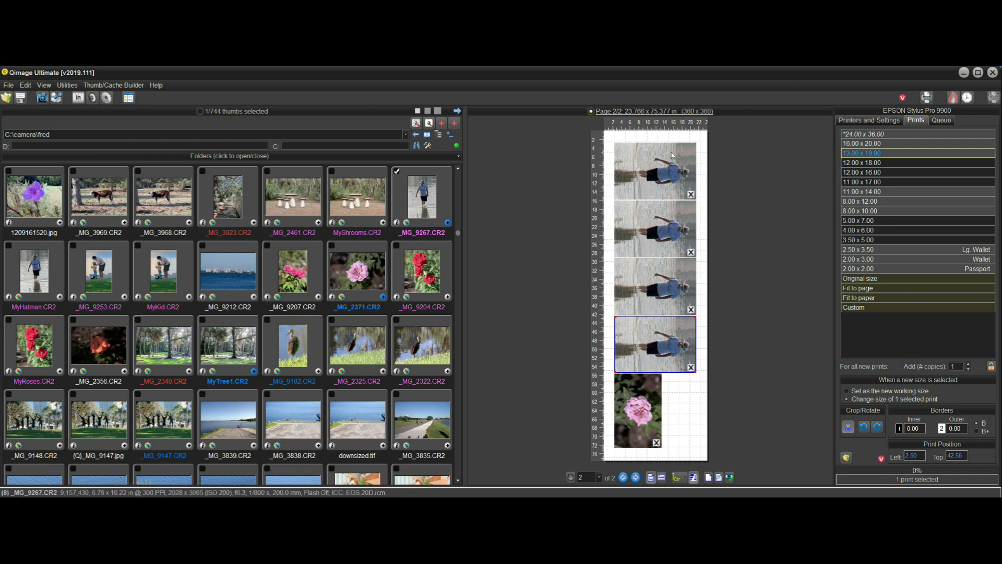
{"action": "left_click", "coordinate": [623, 477]}
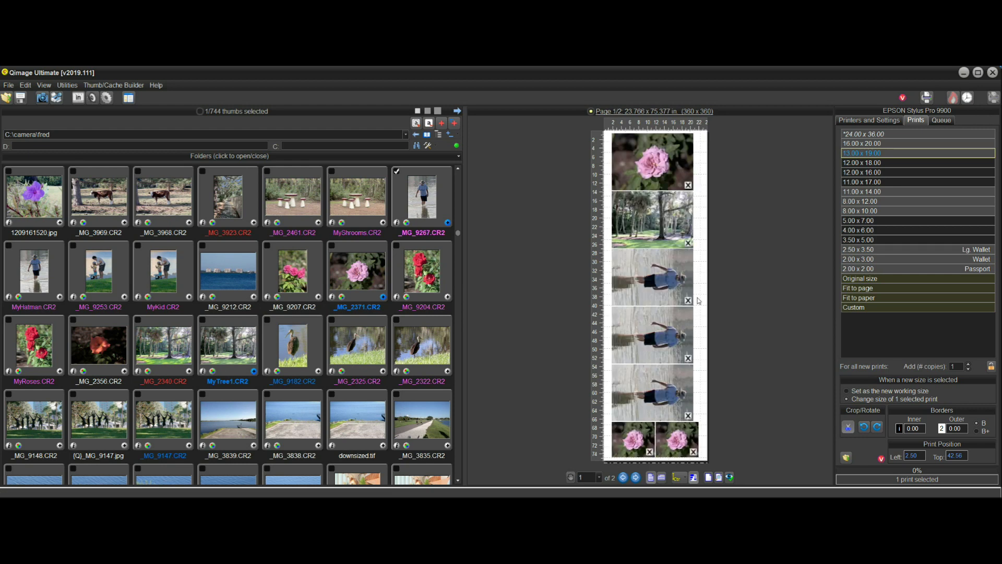
{"action": "left_click", "coordinate": [649, 169]}
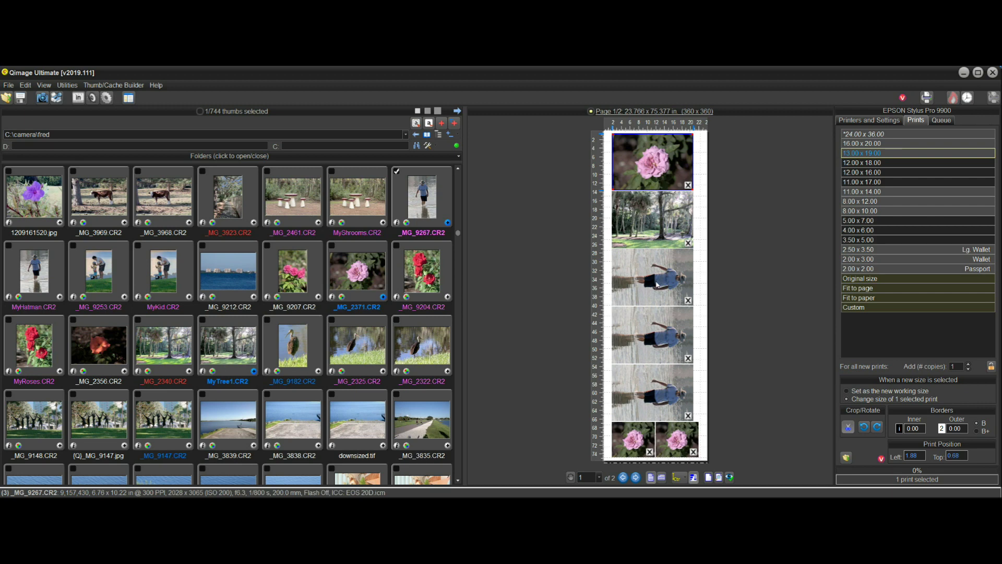
{"action": "left_click", "coordinate": [652, 226], "text": "ctrl"}
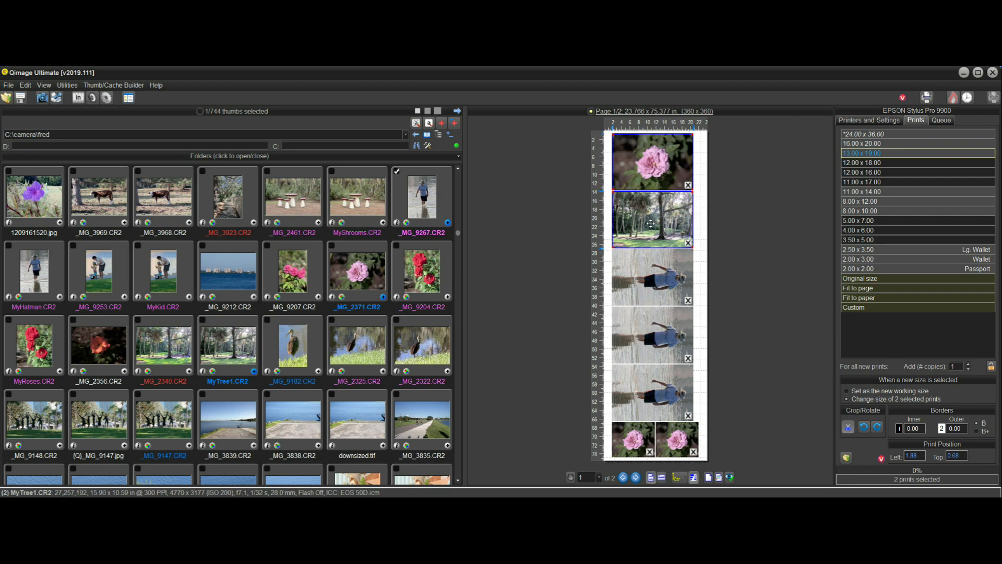
{"action": "left_click", "coordinate": [876, 145]}
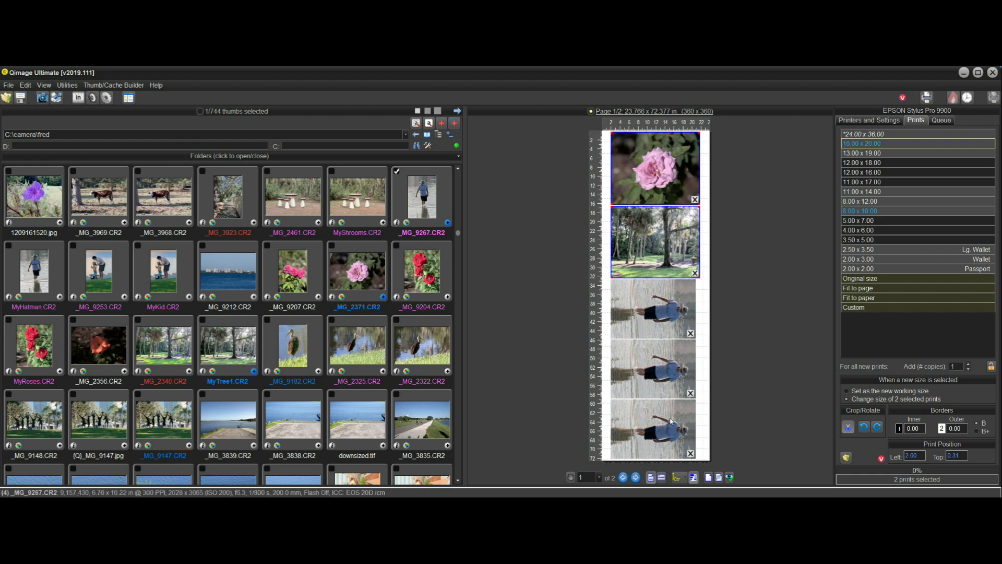
{"action": "left_click", "coordinate": [635, 477]}
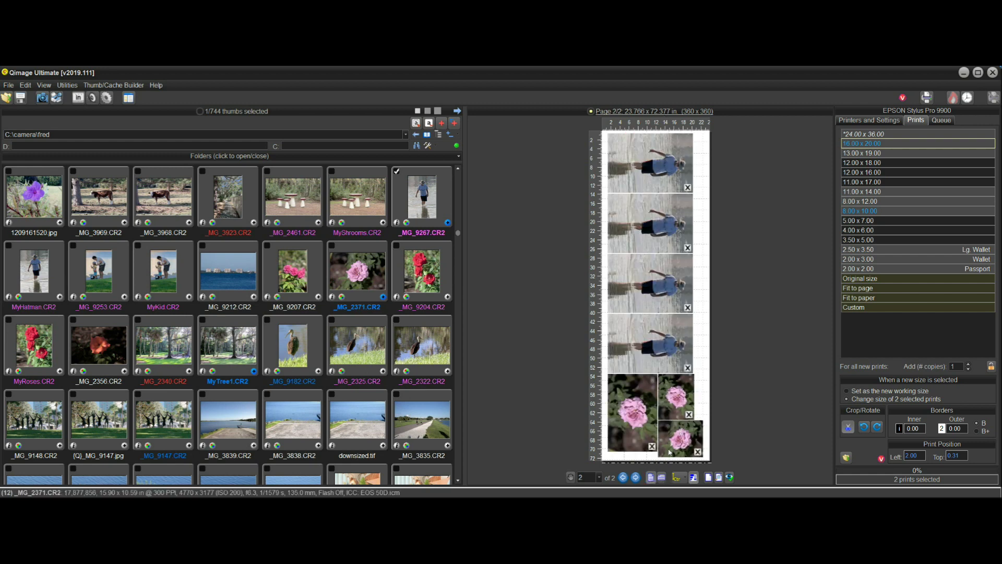
{"action": "left_click", "coordinate": [622, 477]}
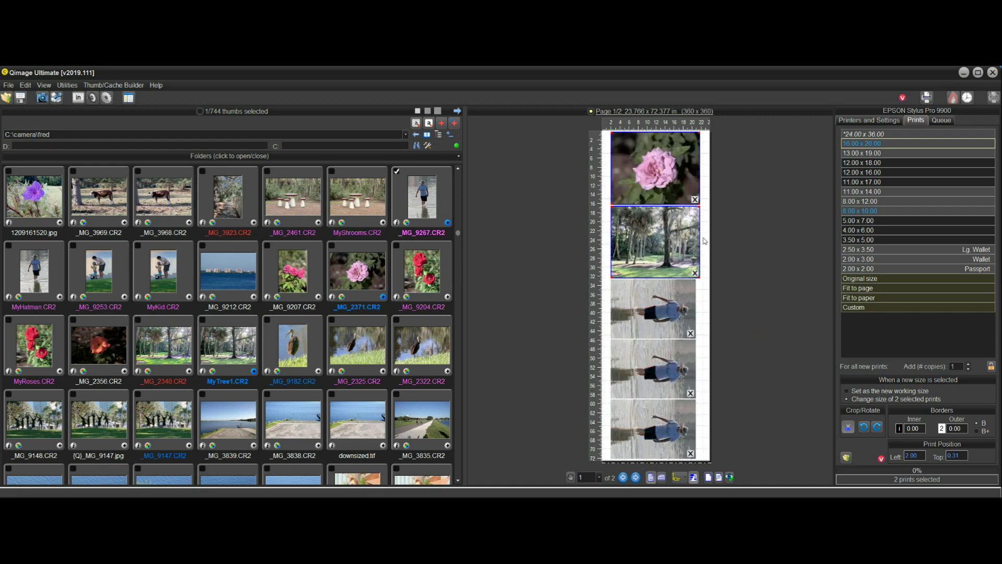
{"action": "left_click", "coordinate": [886, 122]}
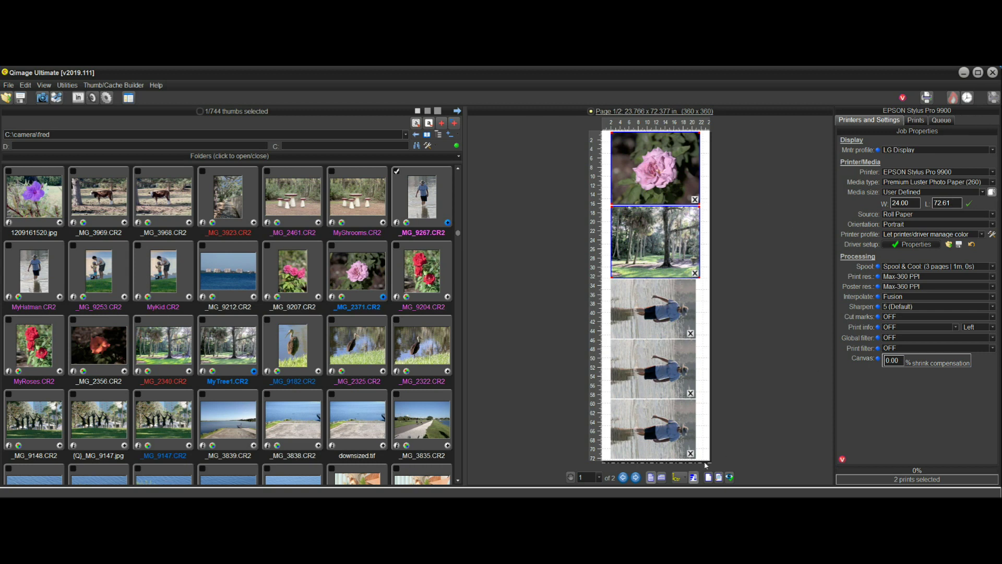
Step: Reapply Auto roll length to the 24 x 72.61 in roll and view page 2
{"action": "left_click", "coordinate": [991, 192]}
{"action": "left_click", "coordinate": [993, 194]}
{"action": "left_click", "coordinate": [993, 194]}
{"action": "left_click", "coordinate": [636, 477]}
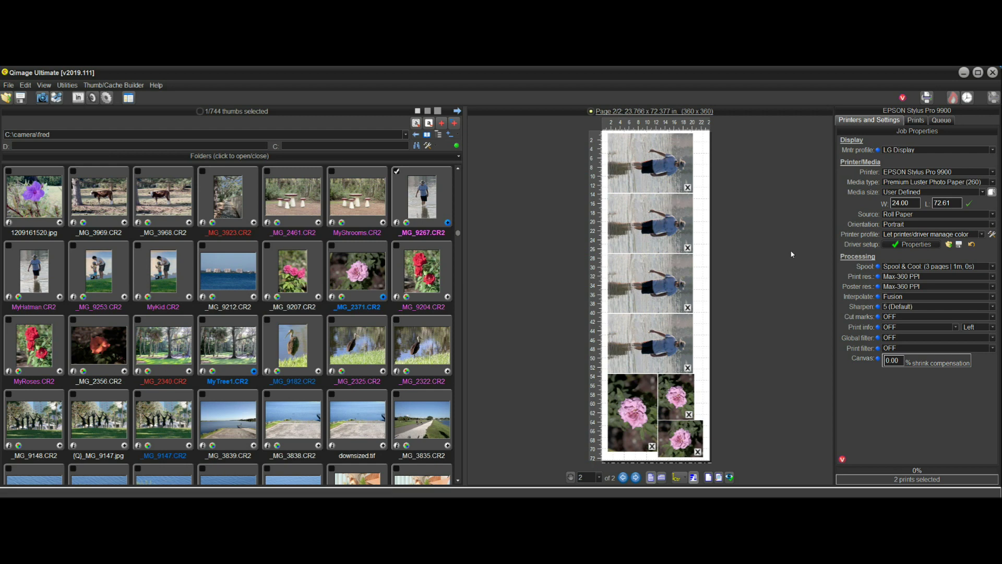
{"action": "left_click", "coordinate": [992, 192]}
{"action": "right_click", "coordinate": [639, 218]}
Step: Remove all prints and switch the printer to the HP DesignJet Z3200 44in Photo
{"action": "left_click", "coordinate": [667, 165]}
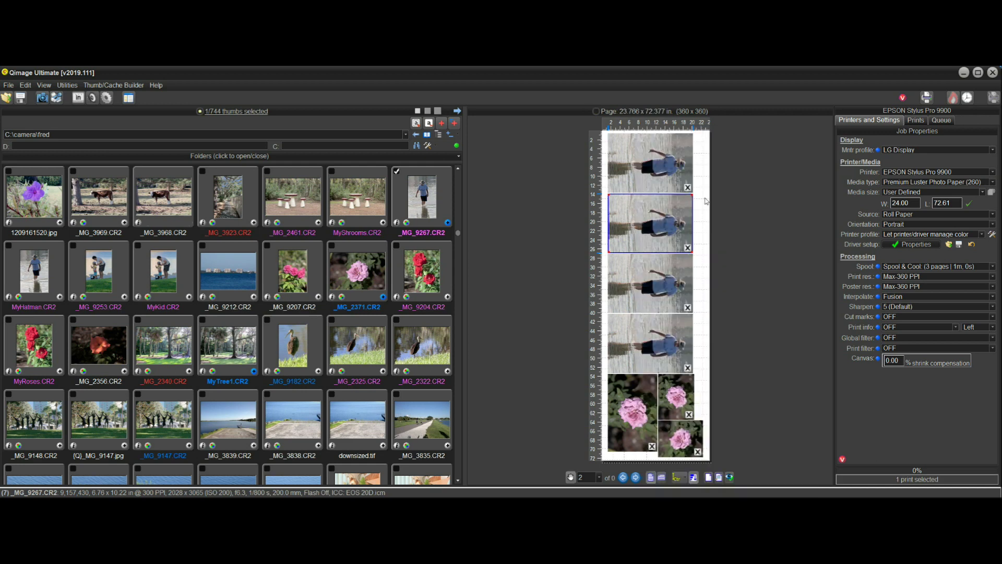
{"action": "left_click", "coordinate": [992, 173]}
{"action": "scroll", "coordinate": [994, 194], "scroll_direction": "up", "scroll_amount": 2}
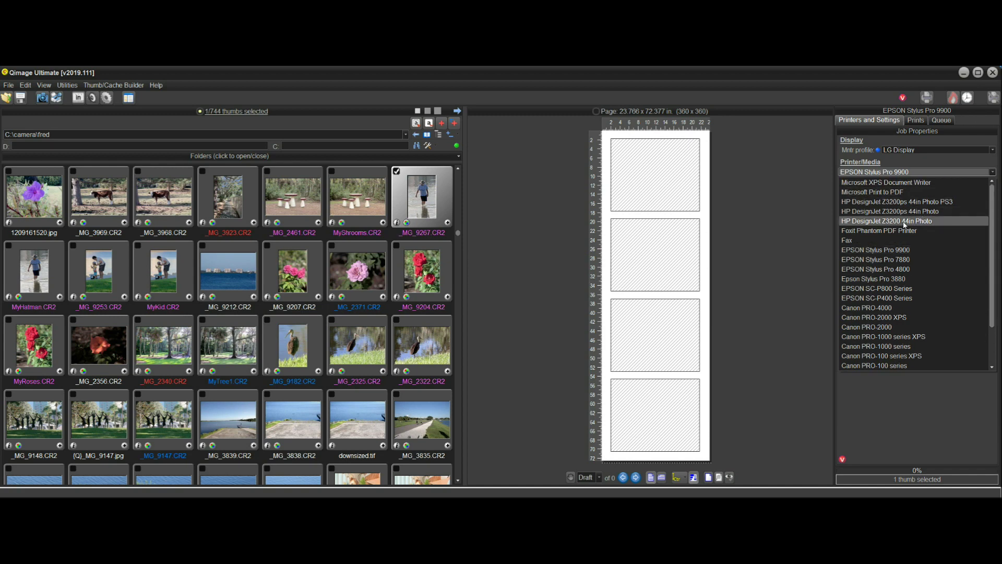
{"action": "left_click", "coordinate": [904, 222]}
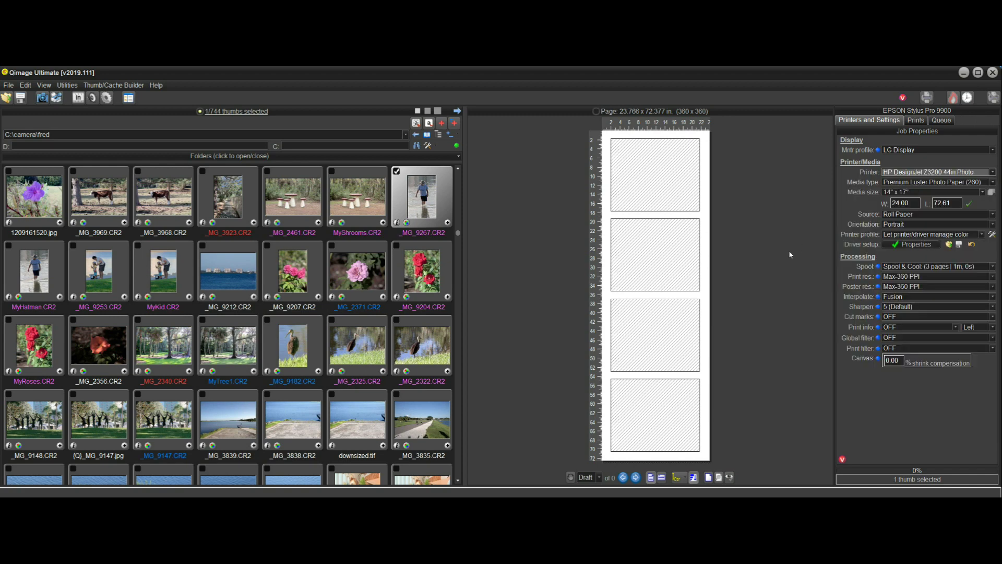
{"action": "left_click", "coordinate": [992, 194]}
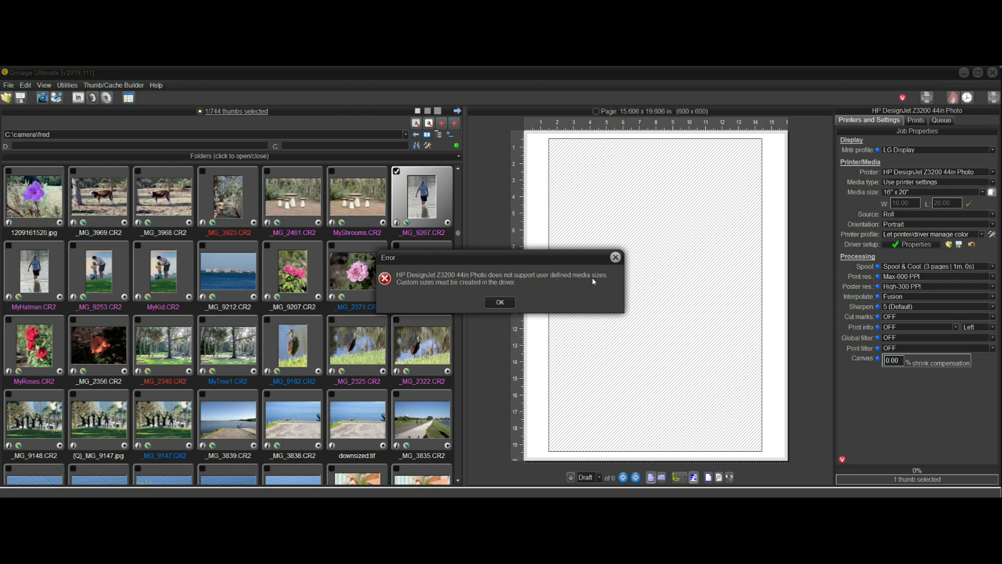
{"action": "left_click", "coordinate": [500, 302]}
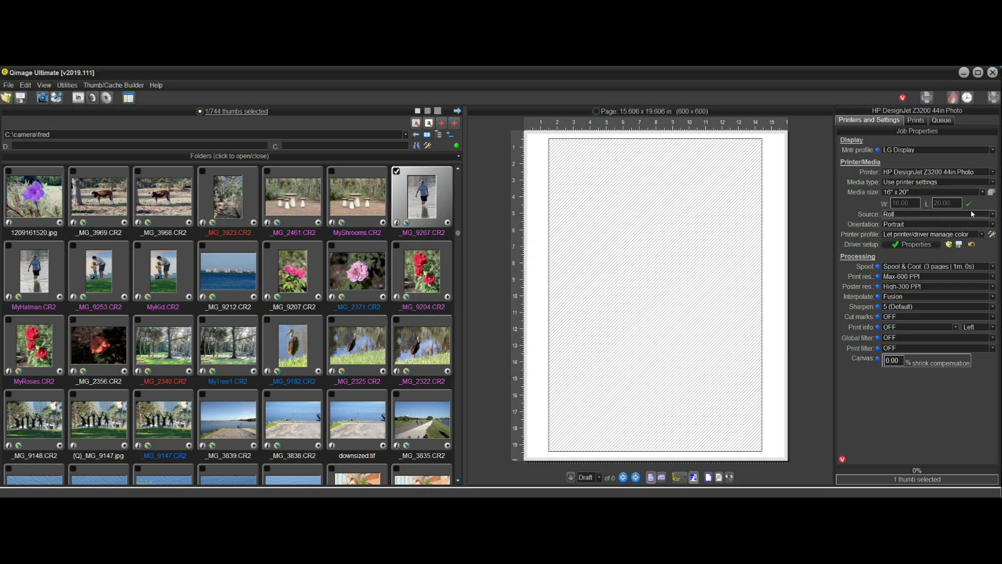
Step: Check the paper size list, keeping the media size at 16" x 20"
{"action": "left_click", "coordinate": [983, 193]}
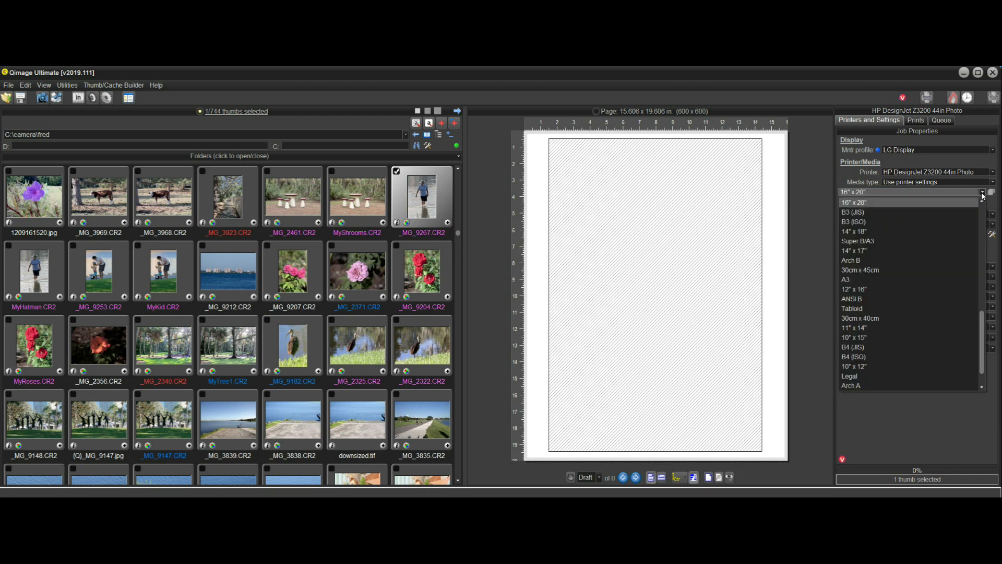
{"action": "scroll", "coordinate": [981, 340], "scroll_direction": "down", "scroll_amount": 1}
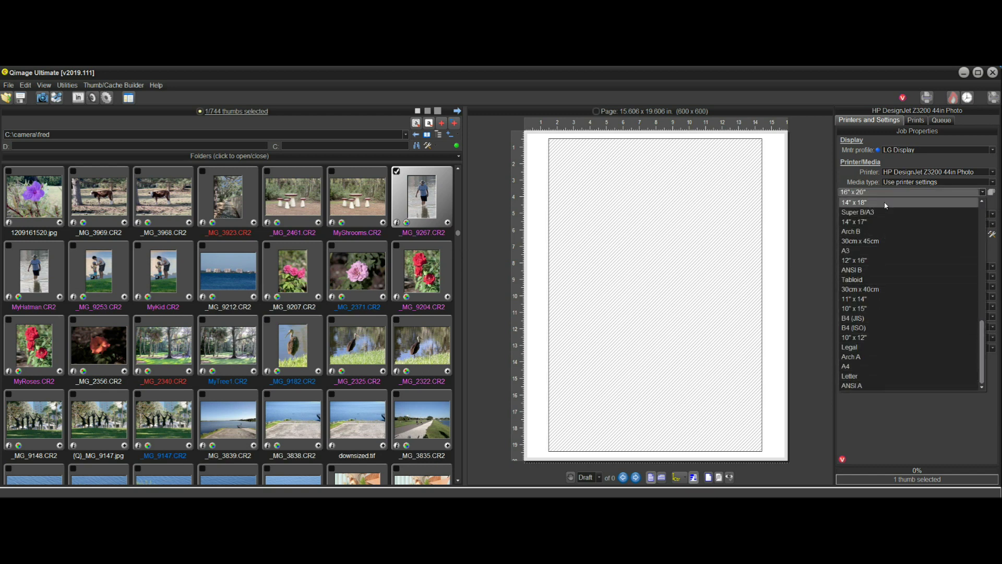
{"action": "scroll", "coordinate": [983, 342], "scroll_direction": "up", "scroll_amount": 1}
{"action": "left_click_drag", "start_coordinate": [983, 342], "coordinate": [986, 195]}
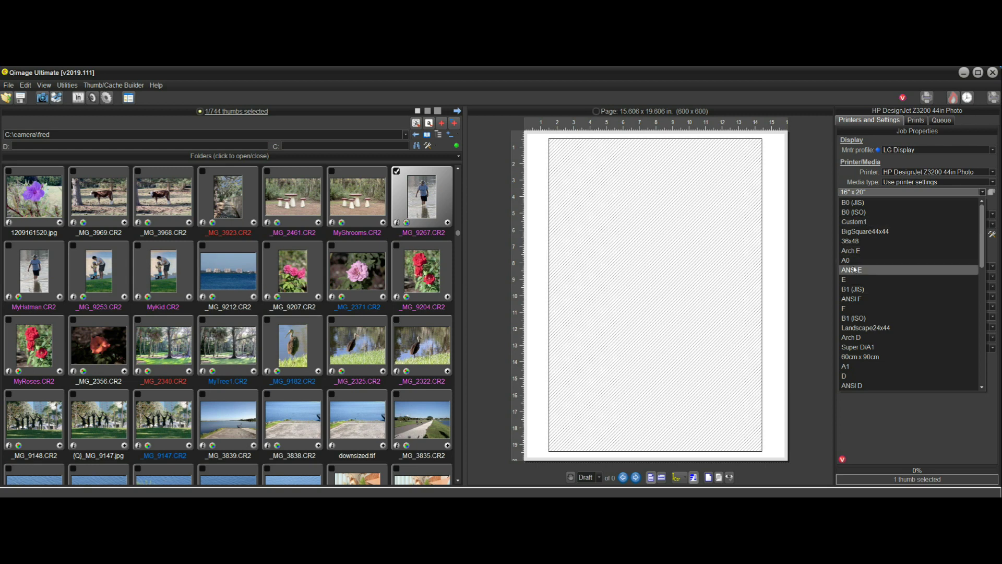
{"action": "left_click", "coordinate": [813, 191]}
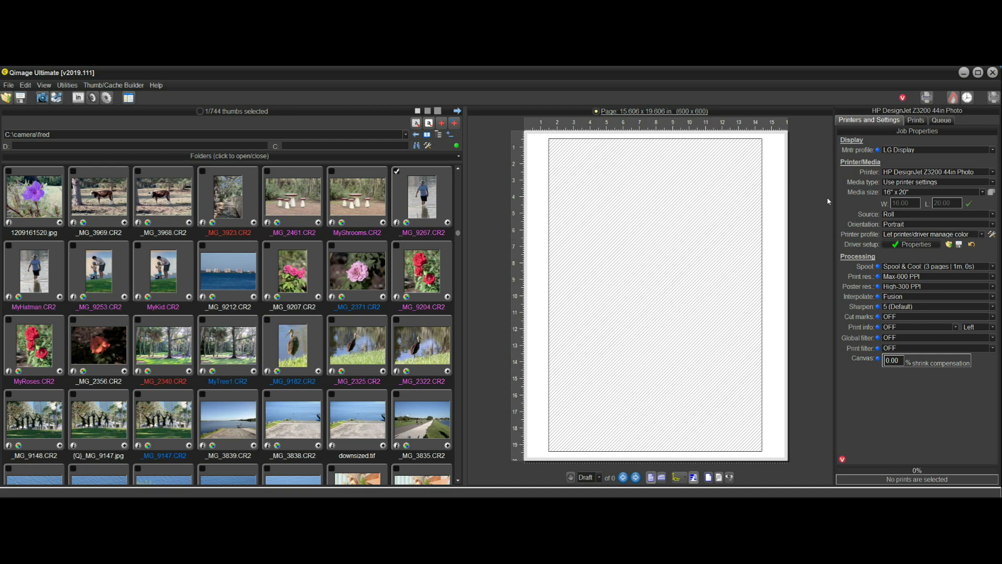
Step: Switch the printer back to the EPSON Stylus Pro 9900 and change the page orientation
{"action": "left_click", "coordinate": [952, 172]}
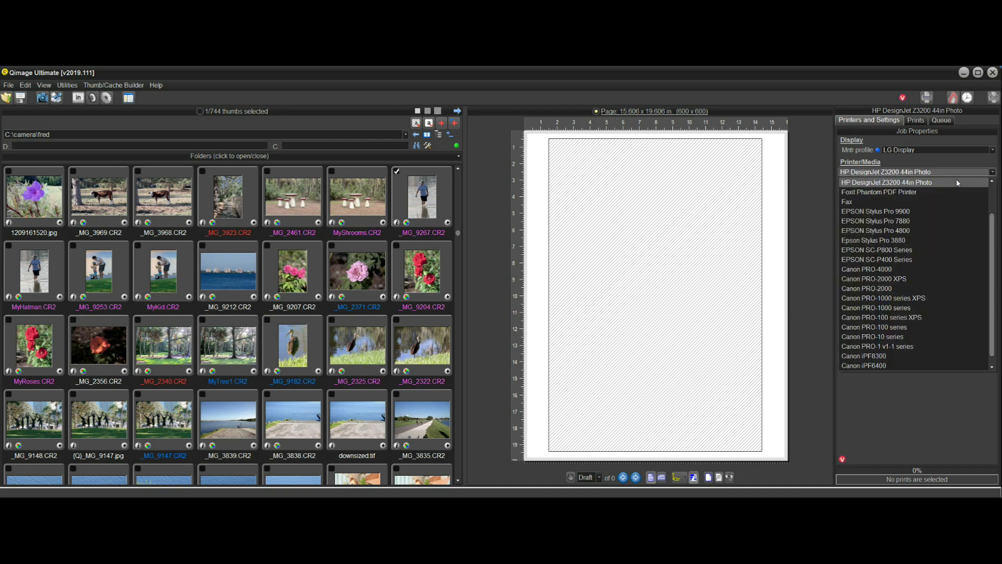
{"action": "left_click", "coordinate": [912, 212]}
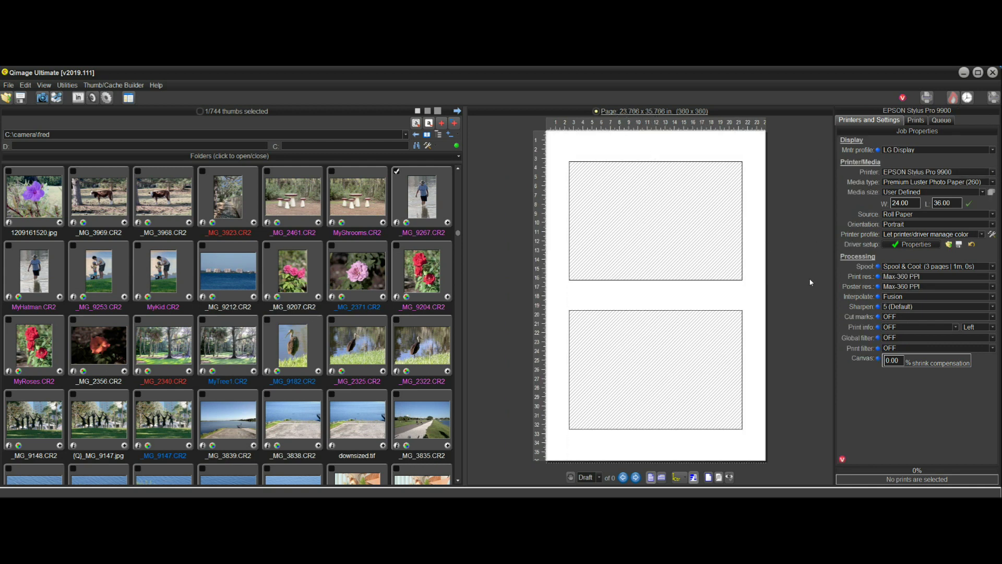
{"action": "left_click", "coordinate": [662, 478]}
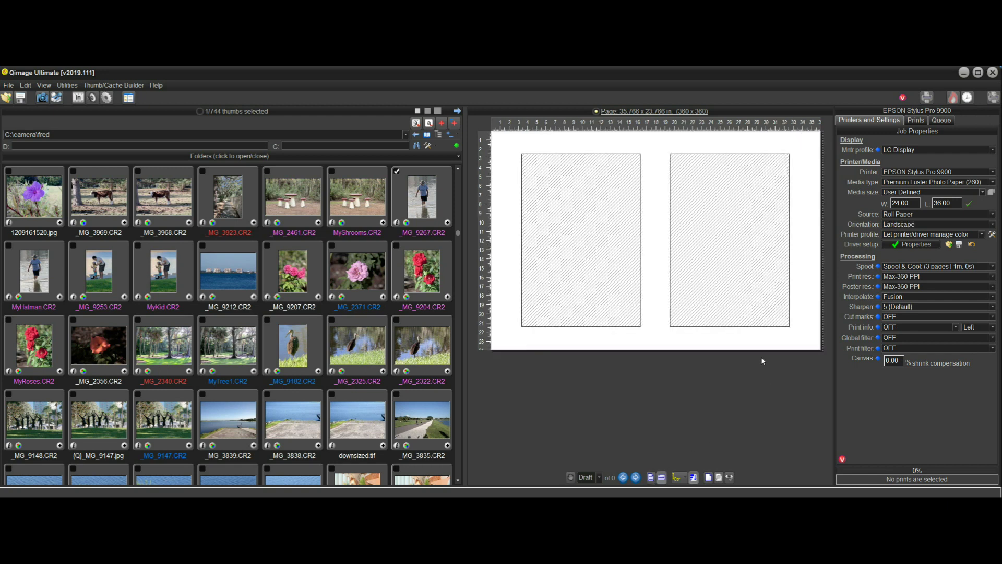
Step: Set the layout mode to Center and enable Auto roll length
{"action": "left_click", "coordinate": [678, 477]}
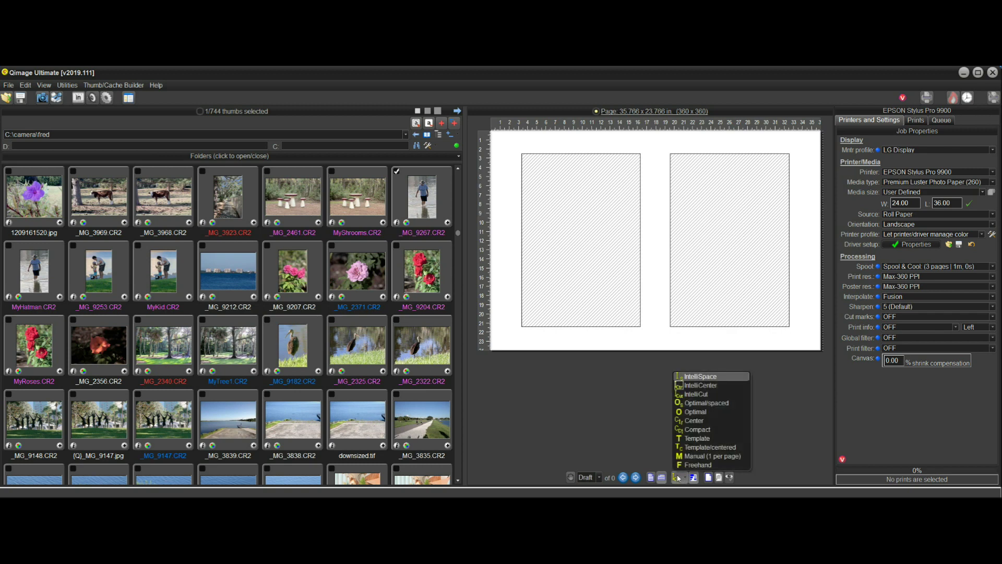
{"action": "left_click", "coordinate": [710, 421]}
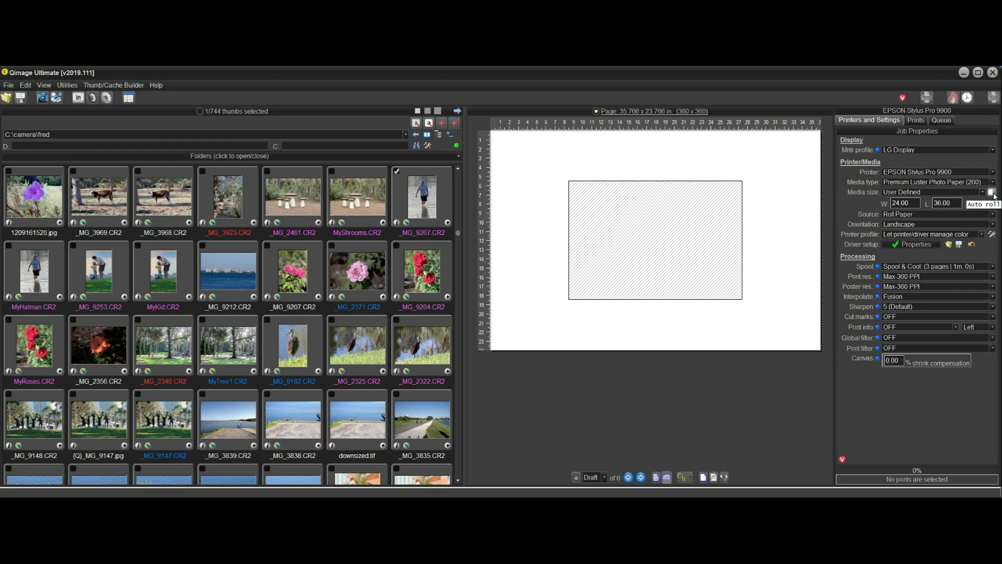
{"action": "left_click", "coordinate": [992, 192]}
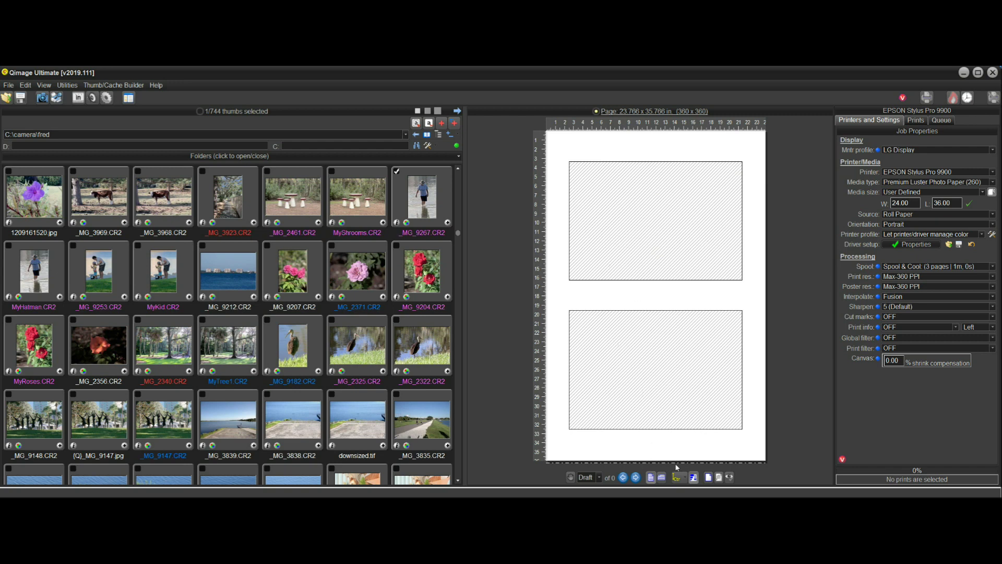
{"action": "left_click", "coordinate": [678, 477]}
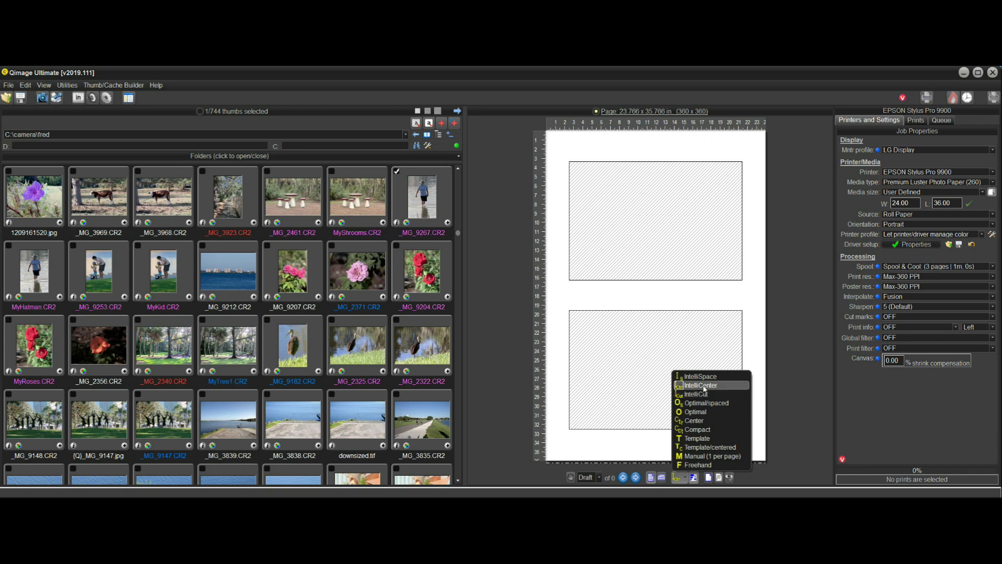
{"action": "left_click", "coordinate": [794, 317]}
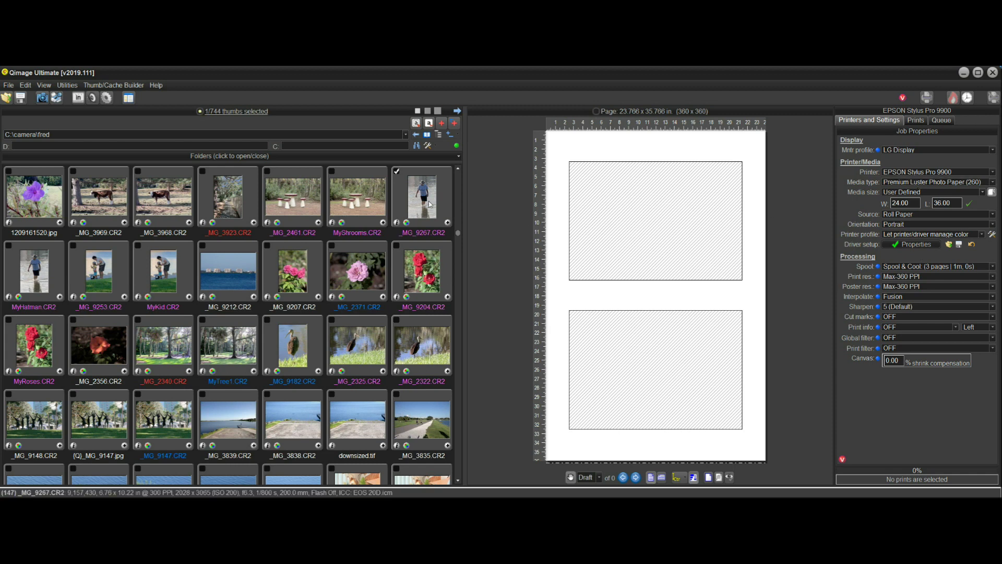
Step: Add _MG_9267 as one 8x10 and two 13x19 prints, then make the page landscape
{"action": "left_click", "coordinate": [915, 120]}
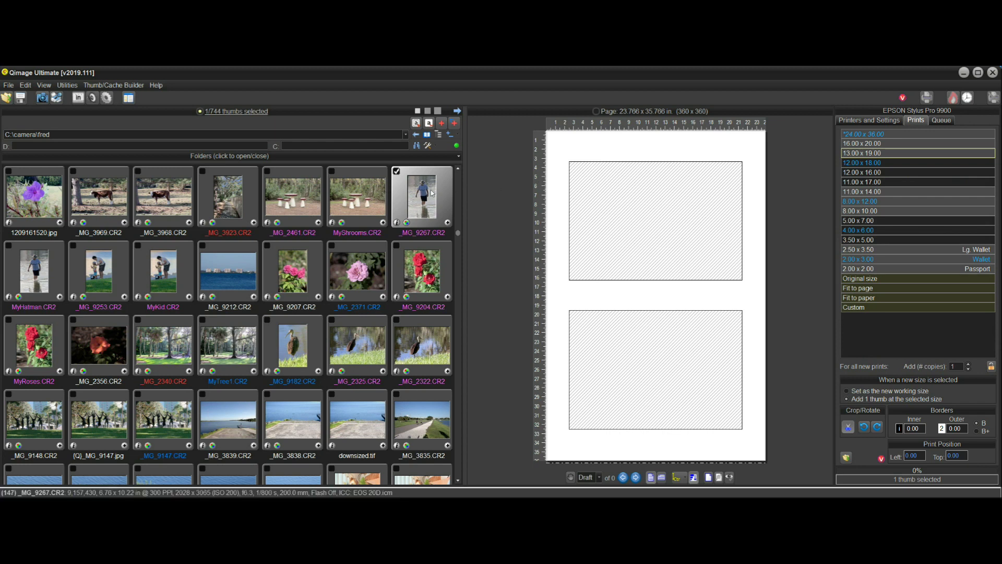
{"action": "left_click", "coordinate": [870, 211]}
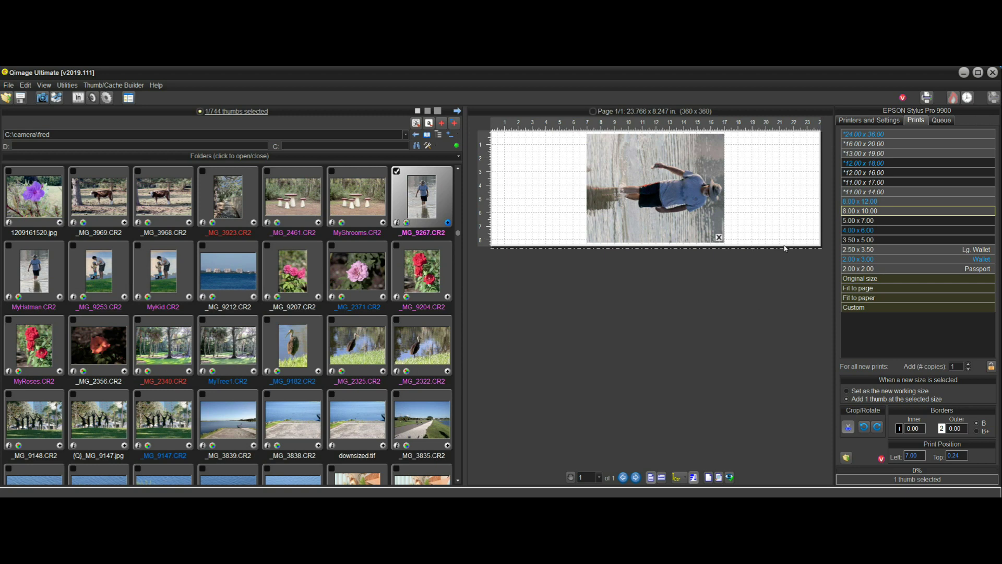
{"action": "left_click", "coordinate": [884, 152]}
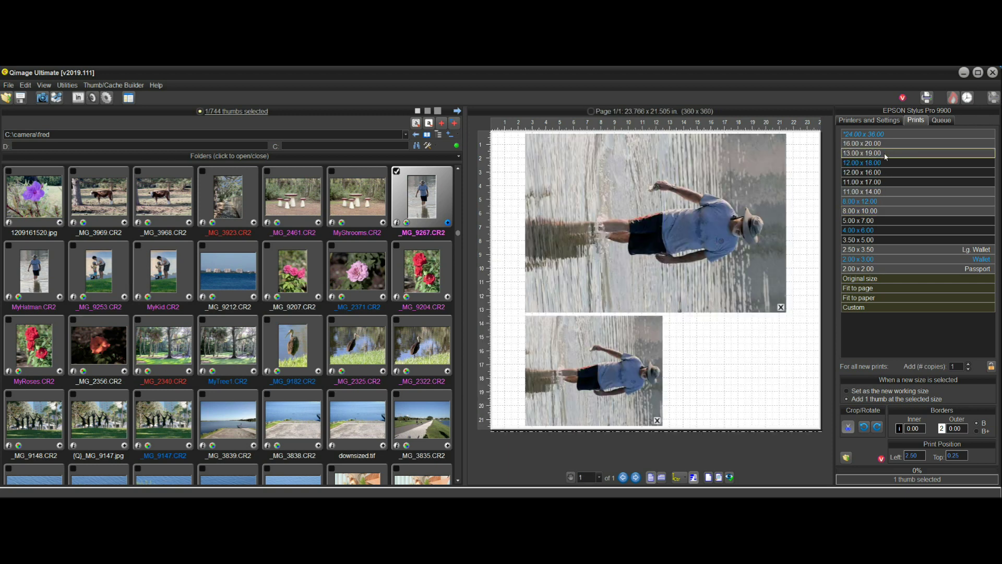
{"action": "left_click", "coordinate": [886, 155]}
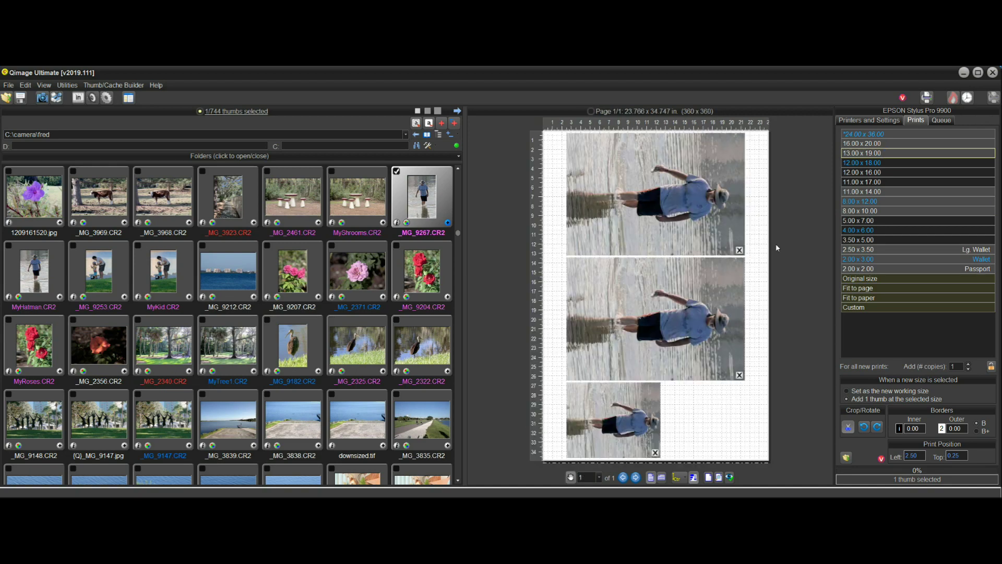
{"action": "left_click", "coordinate": [662, 478]}
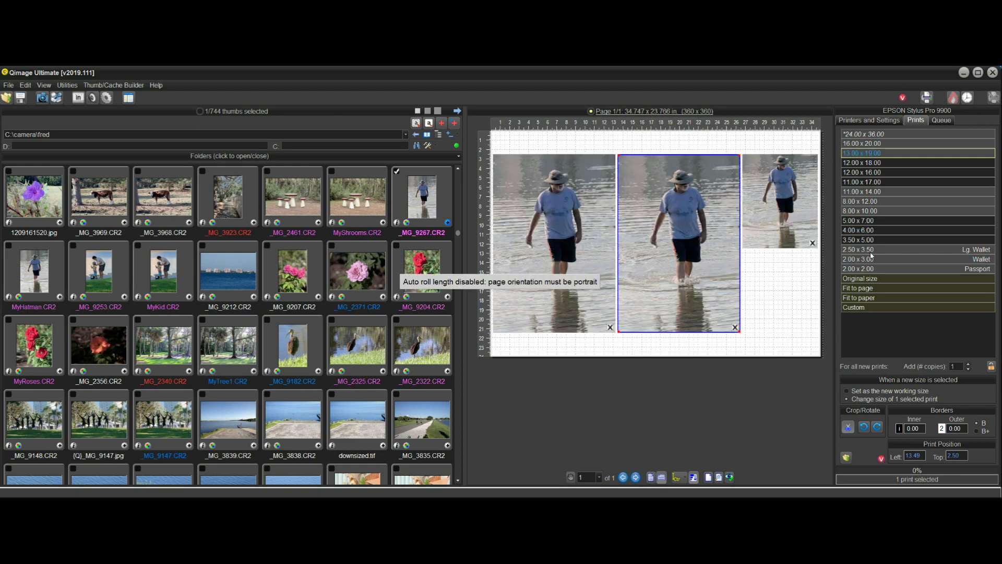
Step: Add the _MG_9204 rose photo as an 11x17 print and turn automatic roll length back on
{"action": "left_click", "coordinate": [889, 121]}
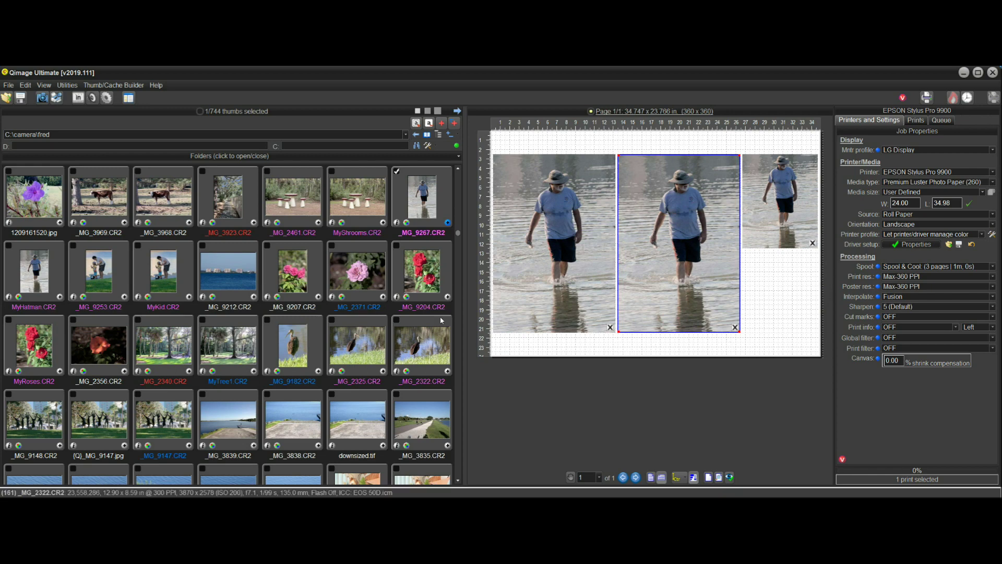
{"action": "key", "text": "Down"}
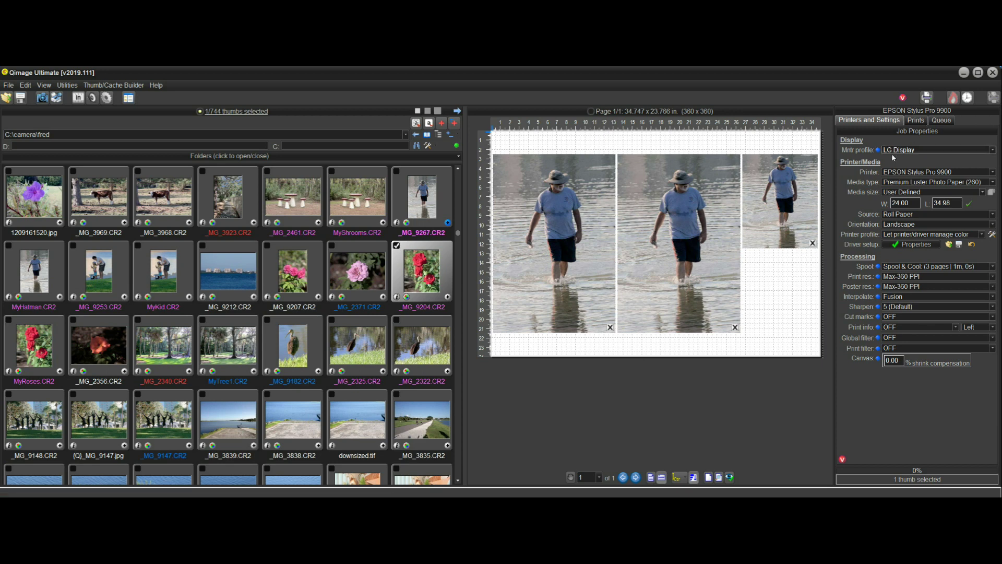
{"action": "left_click", "coordinate": [917, 121]}
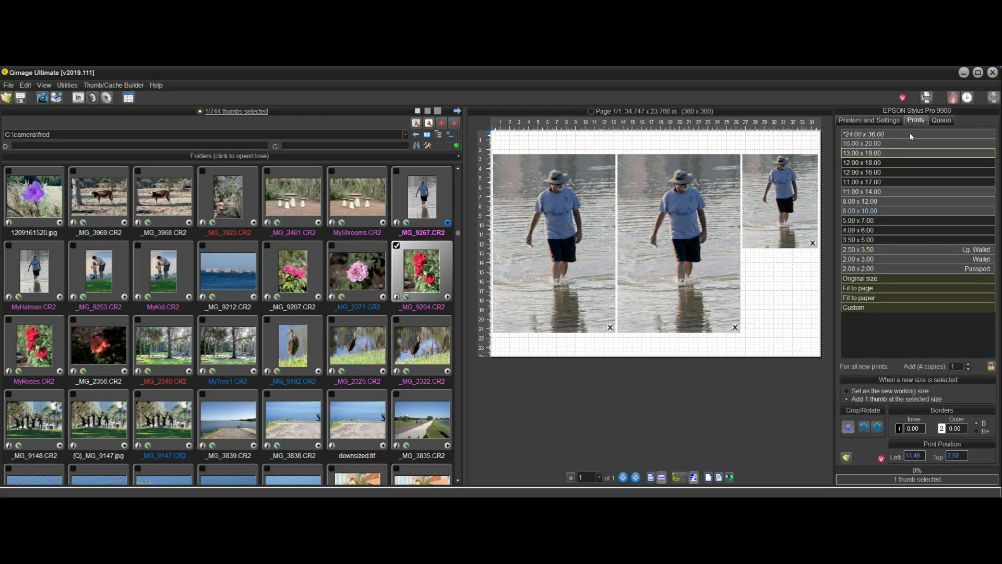
{"action": "left_click", "coordinate": [879, 183]}
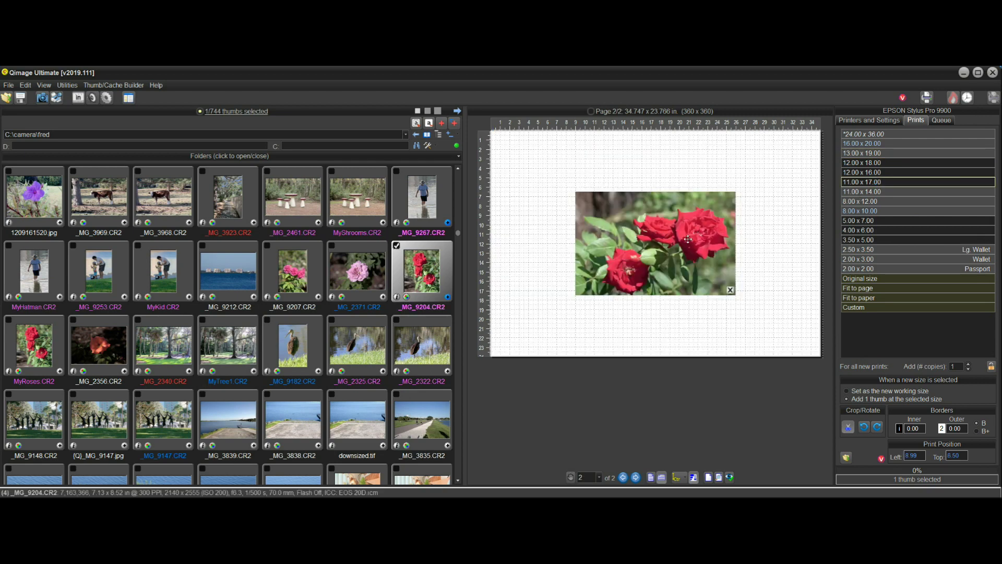
{"action": "left_click", "coordinate": [890, 121]}
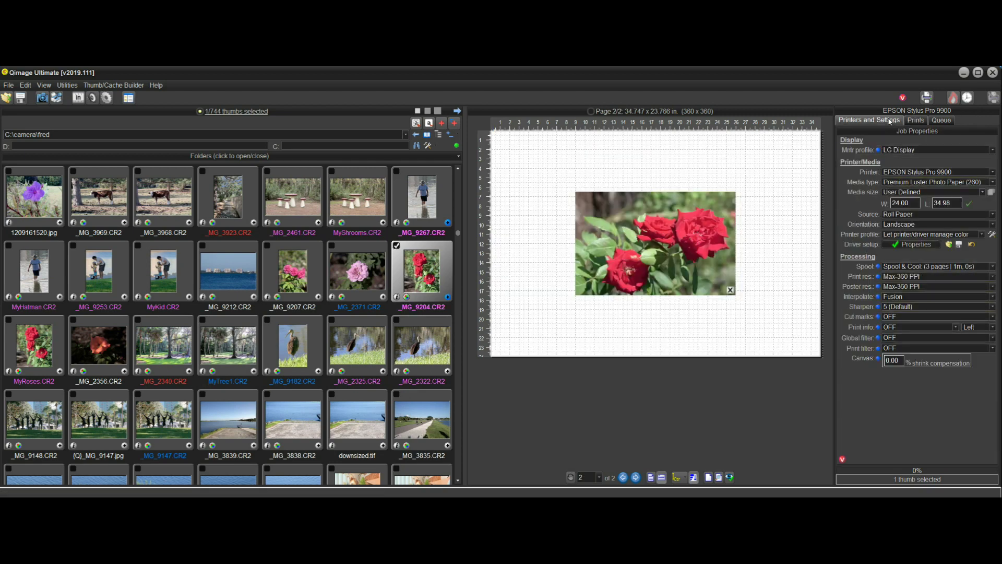
{"action": "left_click", "coordinate": [992, 194]}
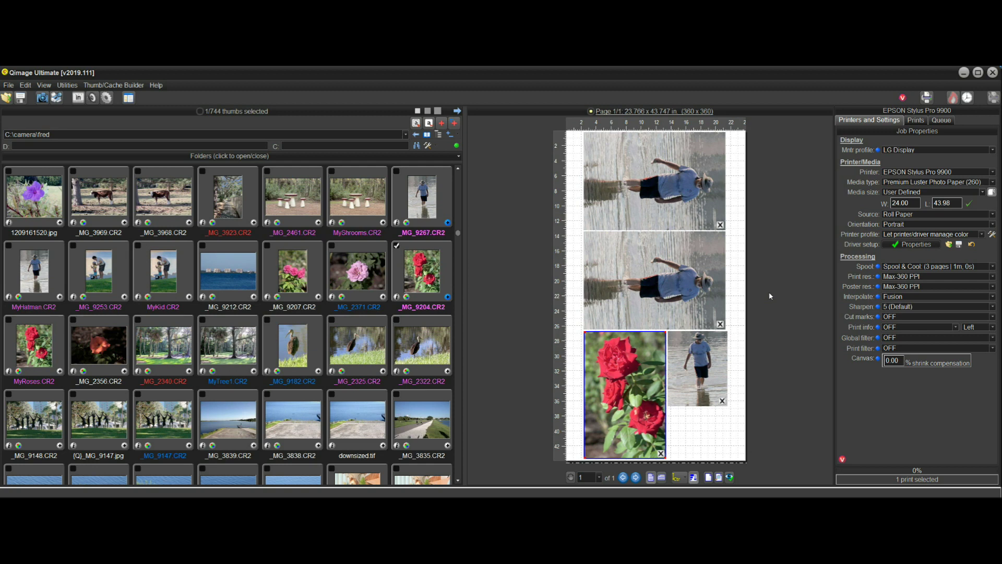
Step: Clear every print from the roll page with Remove All
{"action": "right_click", "coordinate": [651, 278]}
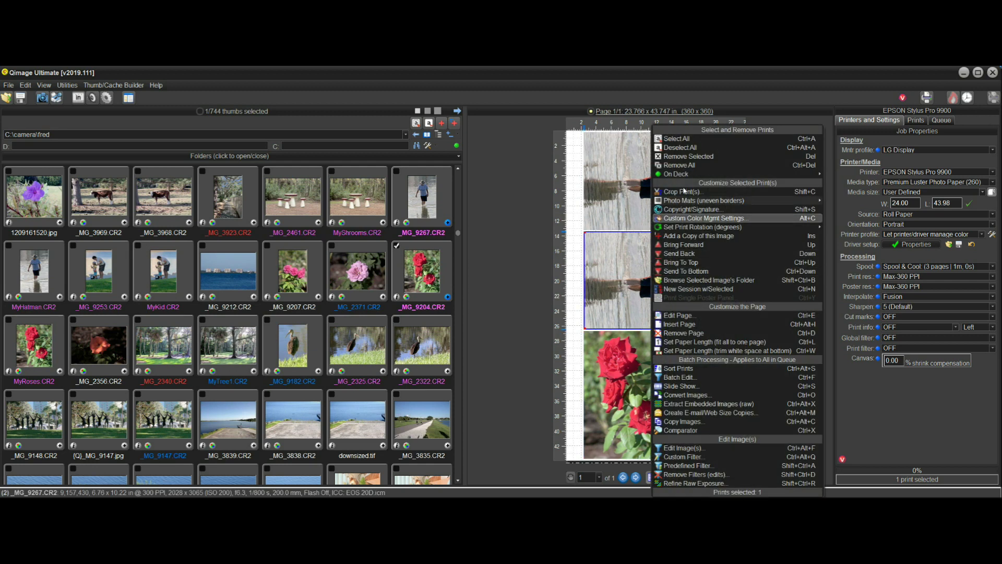
{"action": "left_click", "coordinate": [694, 165]}
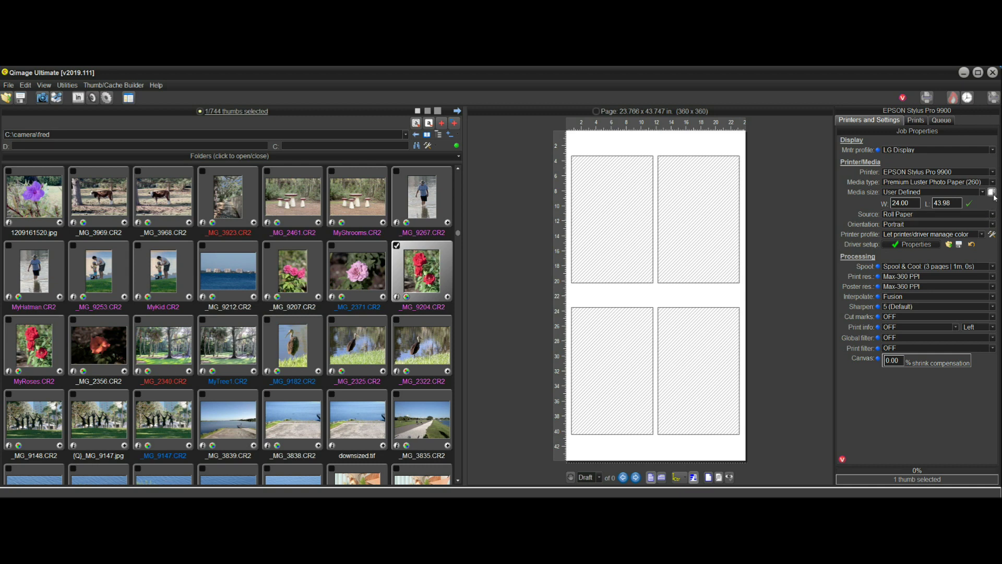
Step: Add the _MG_9267 wading-man photo as one 16x20 print and two 8x10 prints
{"action": "left_click", "coordinate": [438, 196]}
{"action": "left_click", "coordinate": [915, 120]}
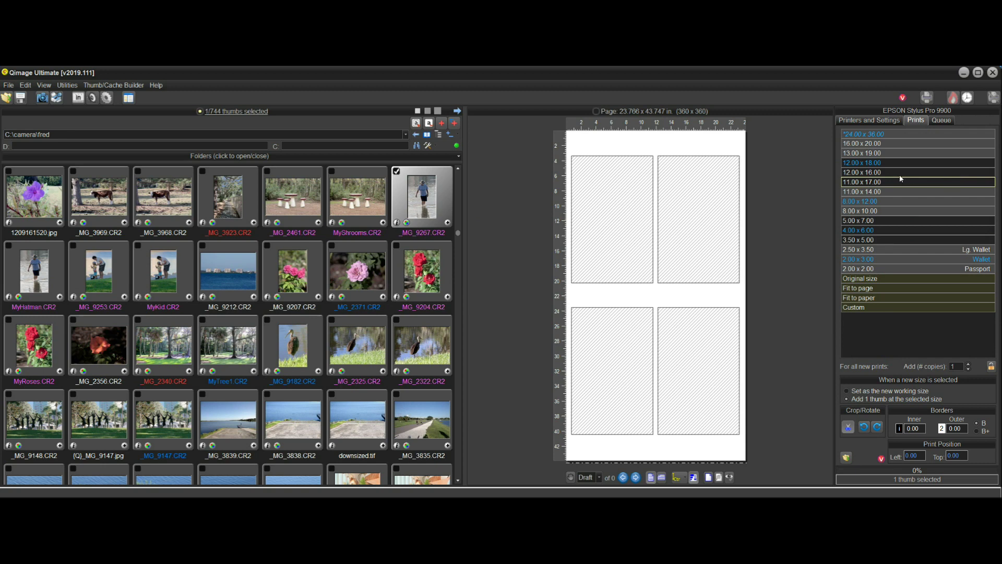
{"action": "left_click", "coordinate": [894, 144]}
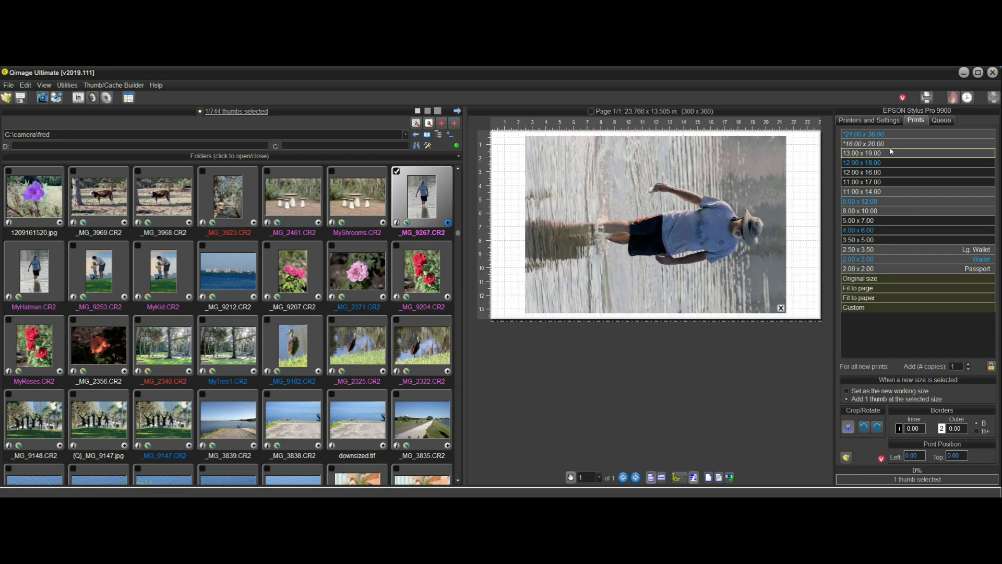
{"action": "left_click", "coordinate": [882, 212]}
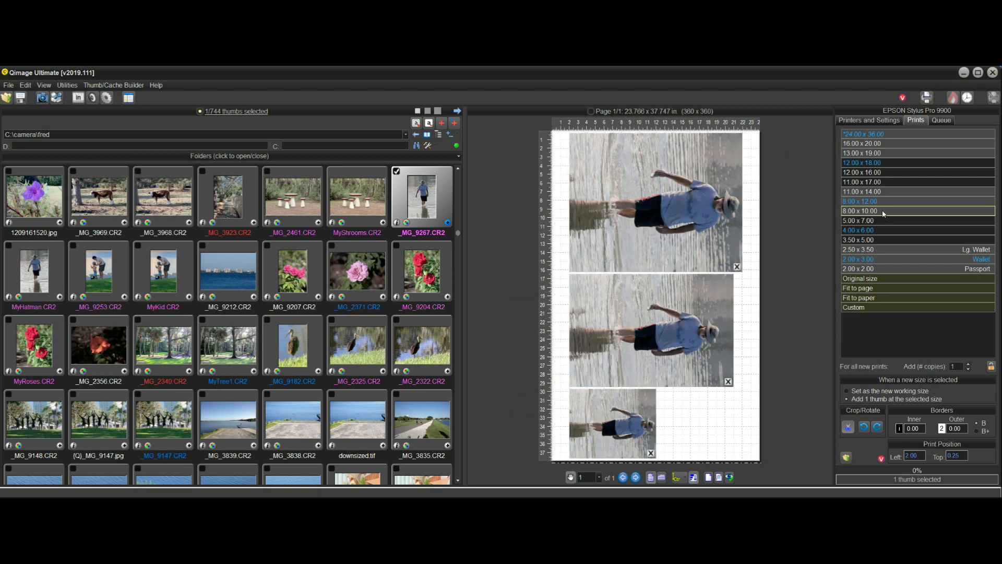
{"action": "left_click", "coordinate": [883, 212]}
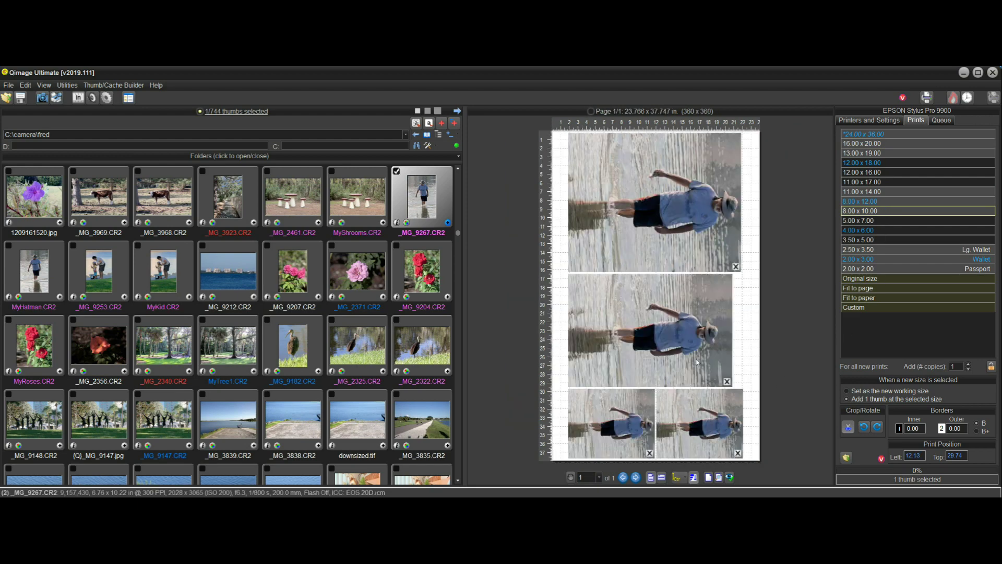
Step: Delete the middle print and check the shrunken roll length in the job settings
{"action": "left_click", "coordinate": [679, 309]}
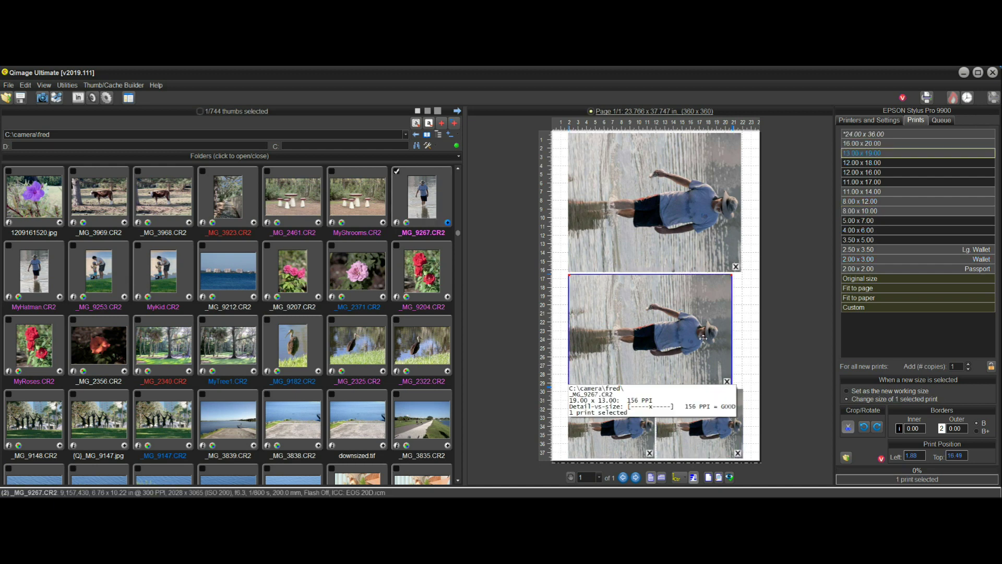
{"action": "left_click", "coordinate": [776, 389]}
{"action": "key", "text": "Delete"}
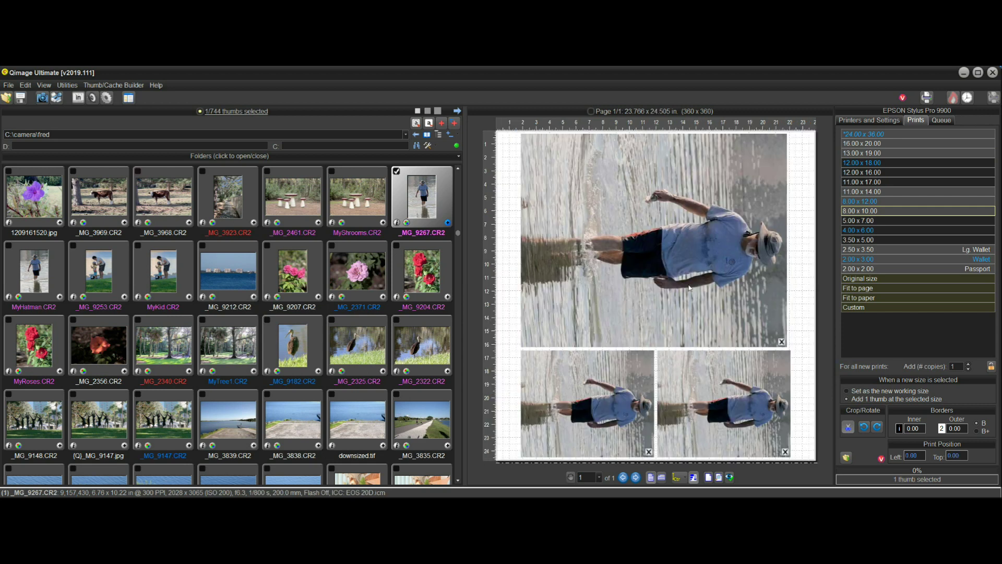
{"action": "left_click", "coordinate": [881, 121]}
{"action": "mouse_move", "coordinate": [813, 245]}
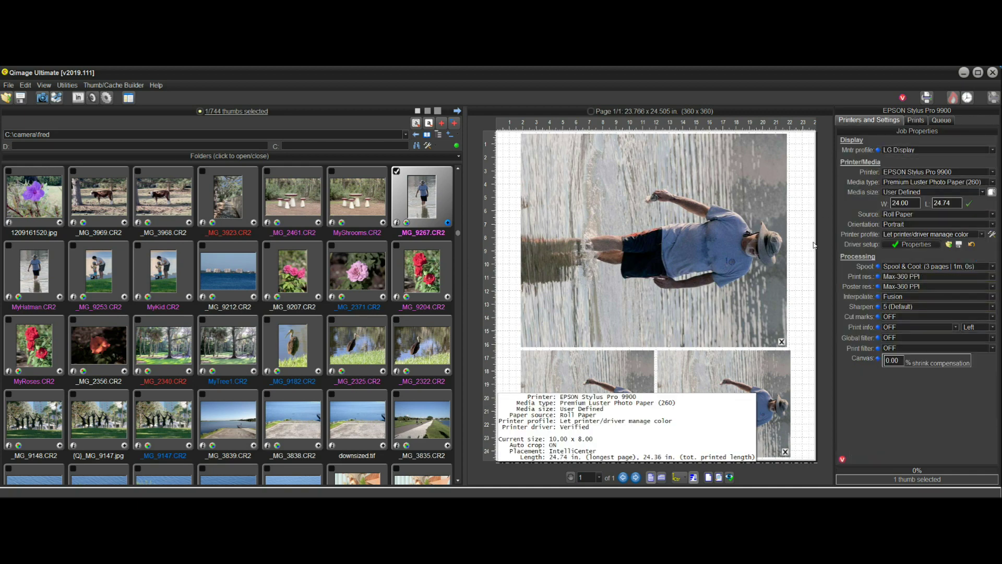